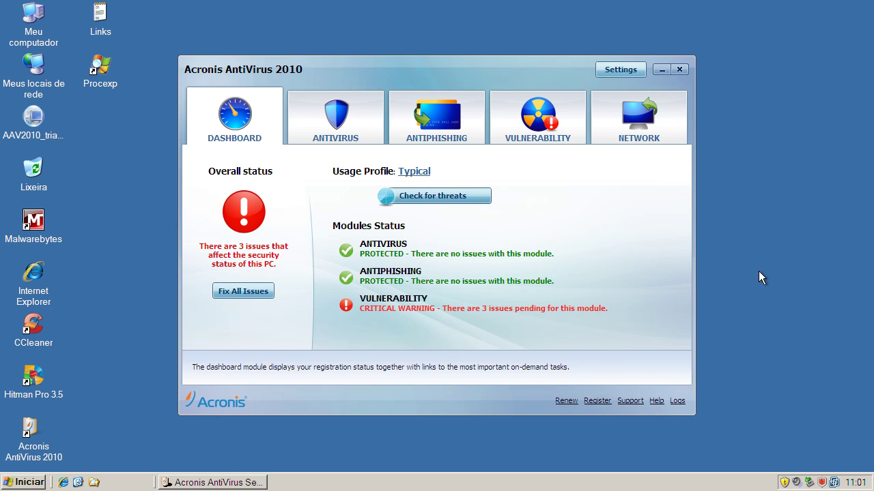
Step: Look through the Antivirus, Antiphishing, Vulnerability and Network modules of Acronis, cancelling the vulnerability check wizard, and return to the dashboard
{"action": "left_click", "coordinate": [350, 116]}
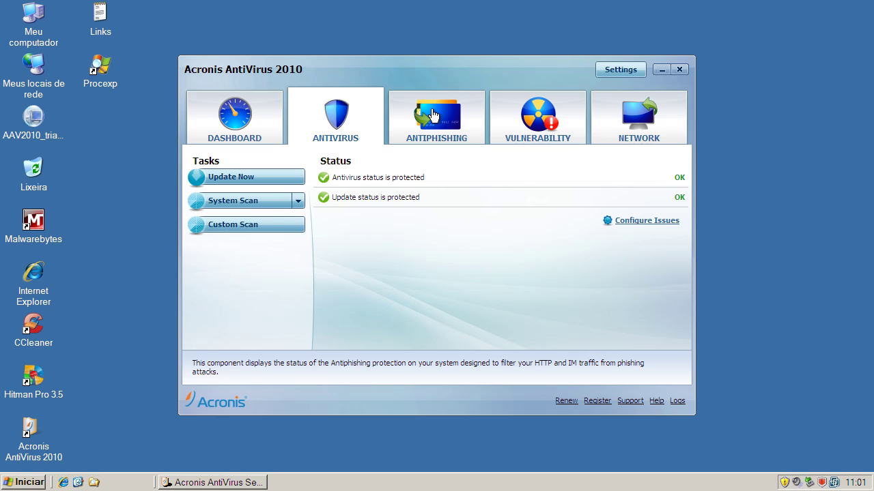
{"action": "left_click", "coordinate": [433, 115]}
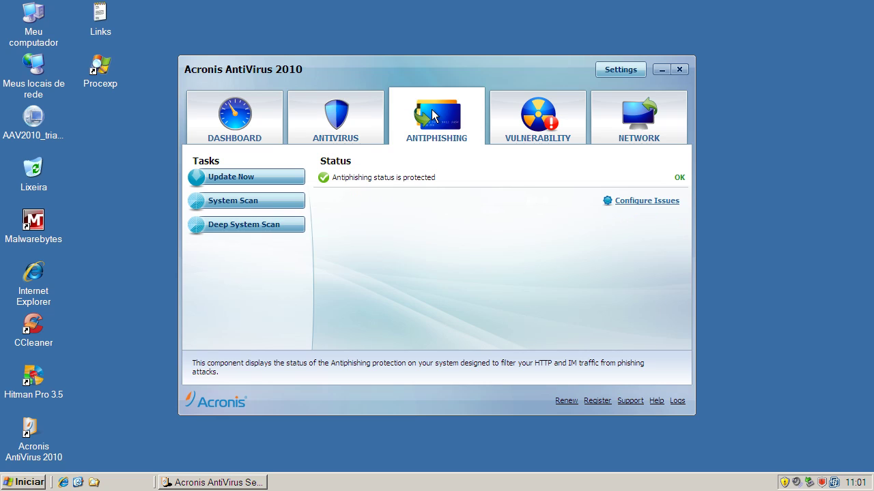
{"action": "left_click", "coordinate": [537, 118]}
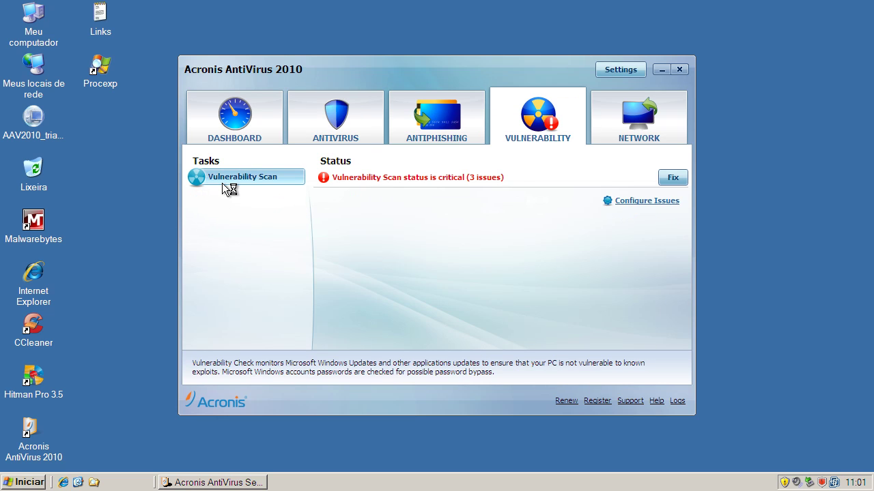
{"action": "left_click", "coordinate": [448, 179]}
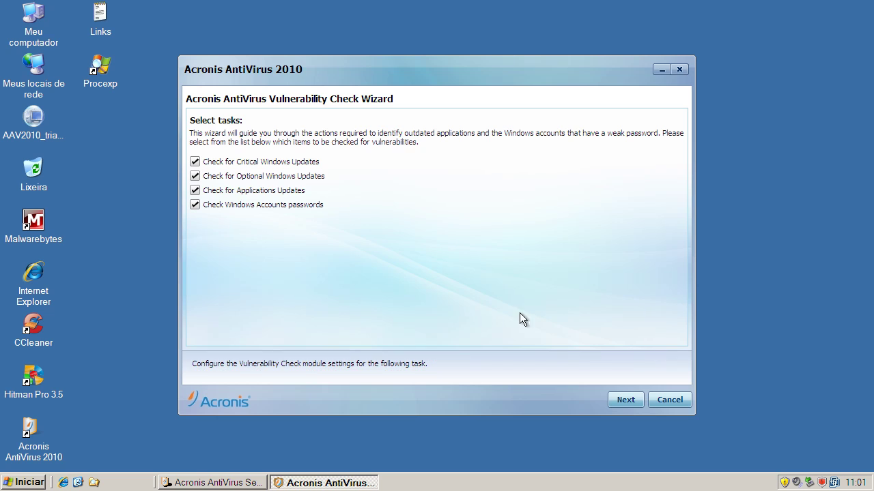
{"action": "left_click", "coordinate": [669, 400]}
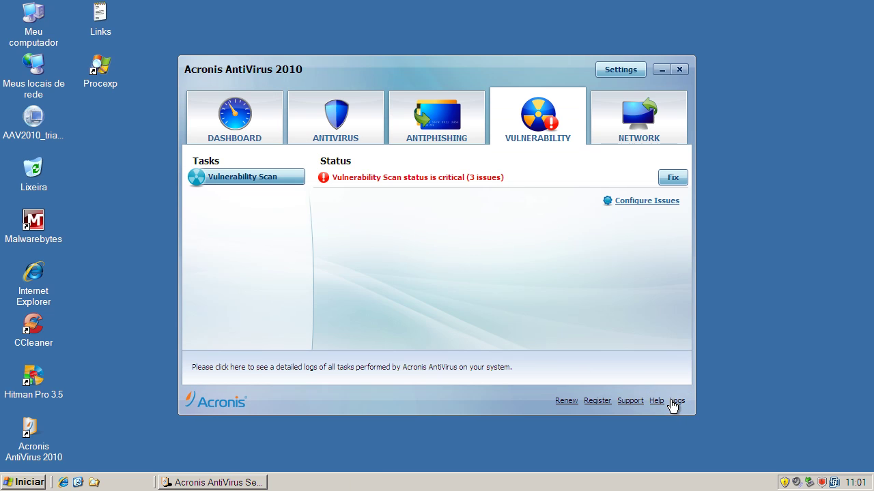
{"action": "left_click", "coordinate": [641, 122]}
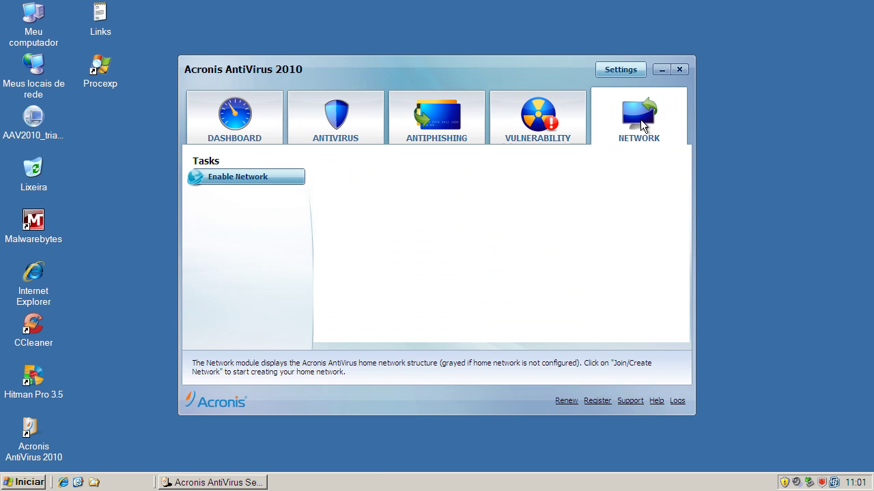
{"action": "left_click", "coordinate": [235, 119]}
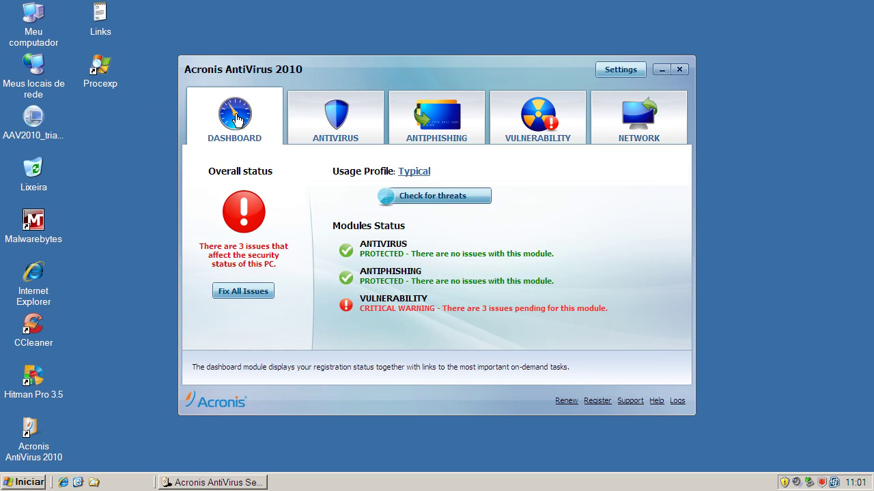
Step: Check for updates from the antivirus module, dismiss the update result and close the Acronis AntiVirus 2010 window
{"action": "left_click", "coordinate": [326, 118]}
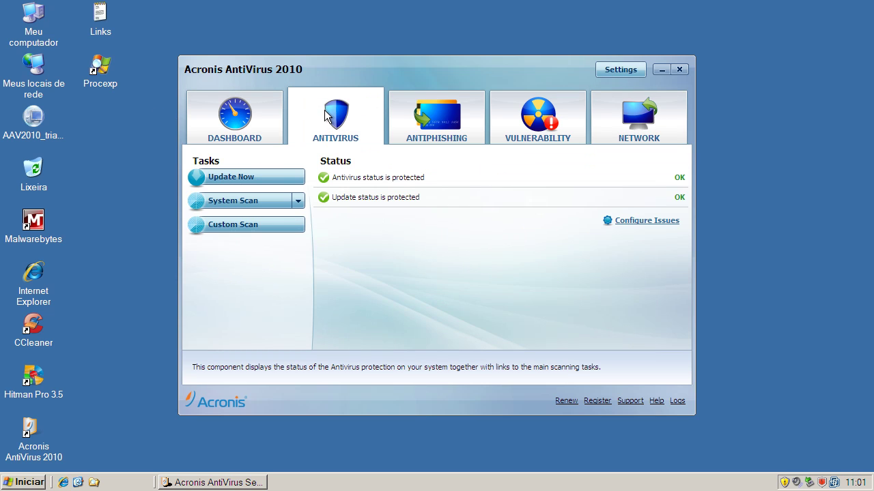
{"action": "left_click", "coordinate": [256, 179]}
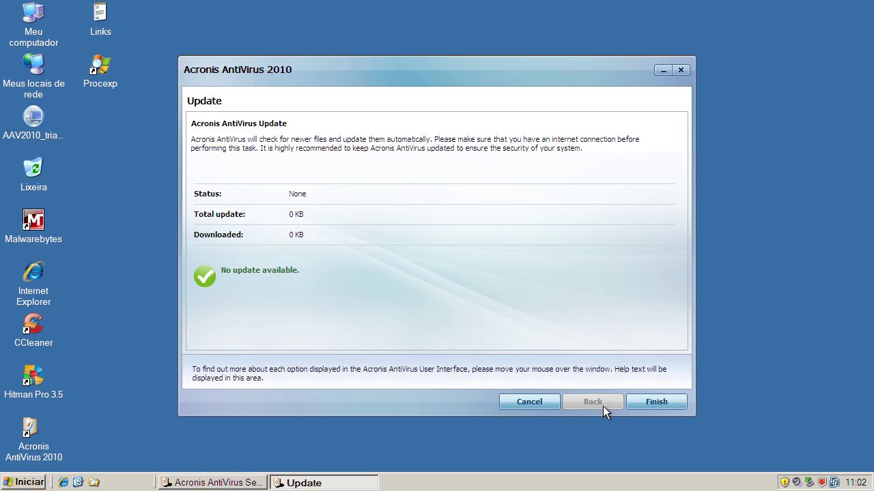
{"action": "left_click", "coordinate": [538, 408]}
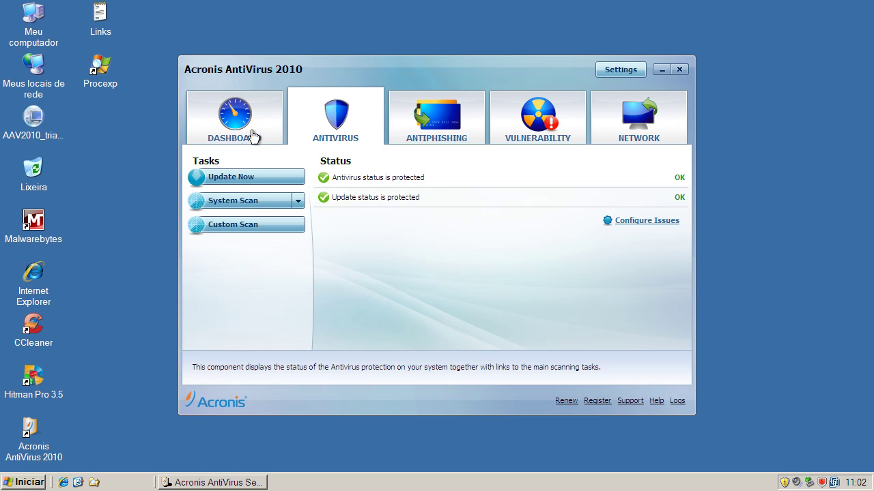
{"action": "left_click", "coordinate": [680, 71]}
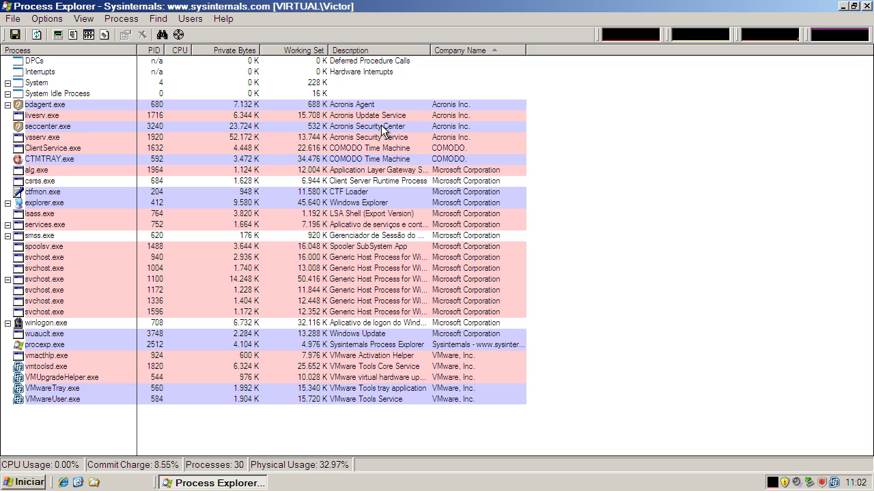
Step: Examine the four Acronis processes bdagent.exe, livesrv.exe, seccenter.exe and vsserv.exe in Process Explorer, and minimize it
{"action": "left_click", "coordinate": [453, 106]}
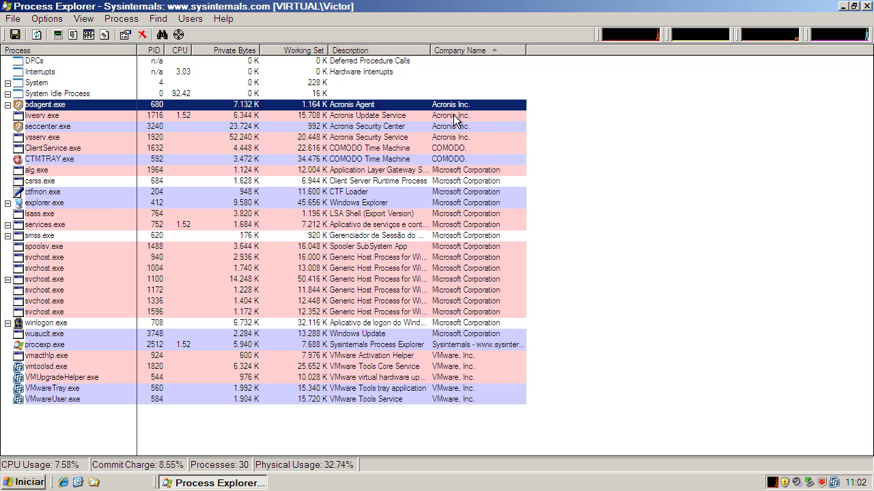
{"action": "left_click", "coordinate": [454, 116]}
{"action": "left_click", "coordinate": [454, 127]}
{"action": "left_click", "coordinate": [453, 137]}
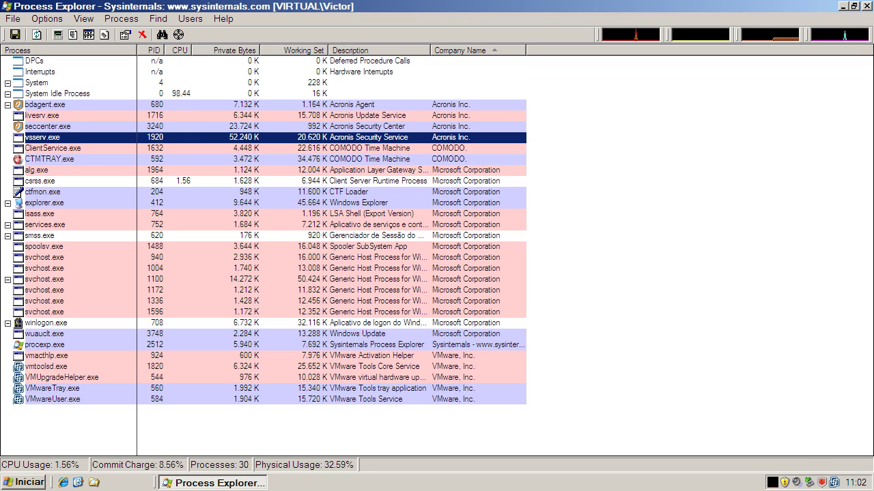
{"action": "left_click", "coordinate": [842, 7]}
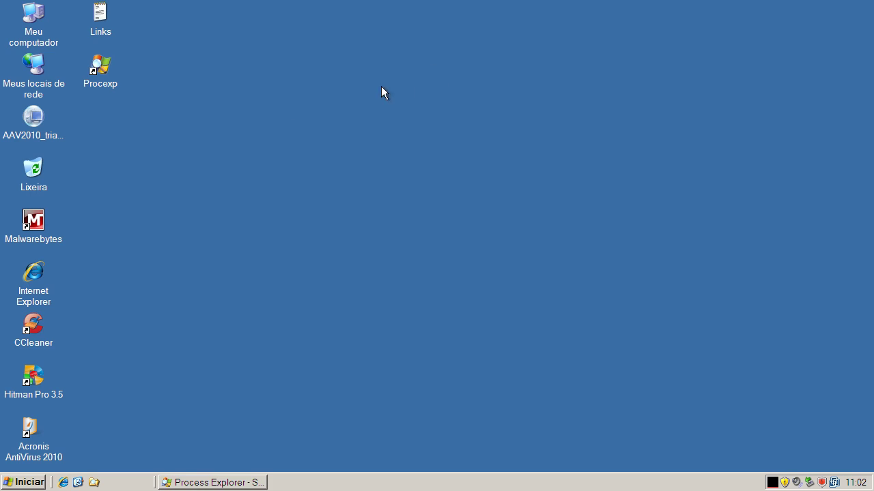
Step: Open the Links text file on the desktop, copy the link 195.226.197.100/~hosting/uk2/uk.exe and minimize Notepad
{"action": "double_click", "coordinate": [100, 22]}
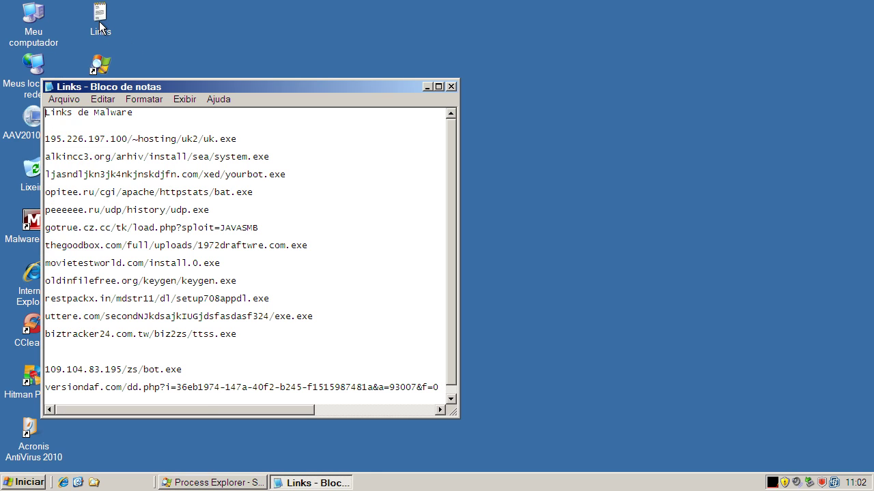
{"action": "double_click", "coordinate": [155, 139]}
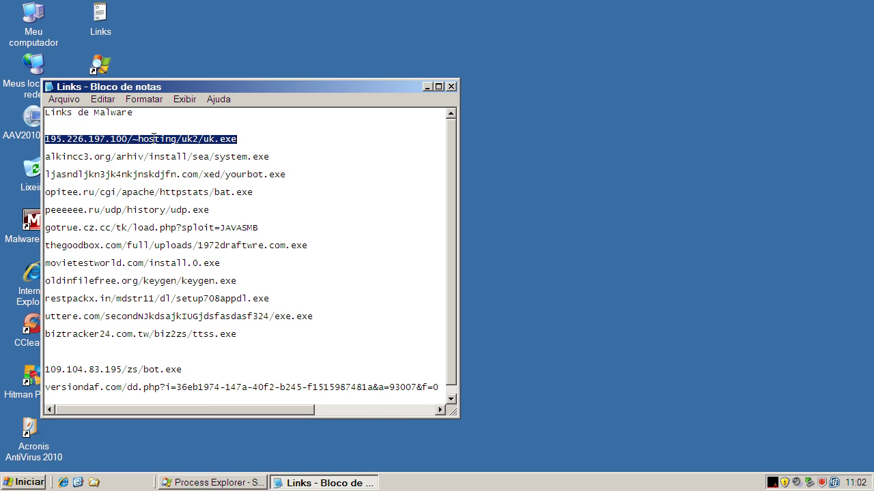
{"action": "right_click", "coordinate": [154, 139]}
{"action": "left_click", "coordinate": [181, 180]}
{"action": "left_click", "coordinate": [426, 86]}
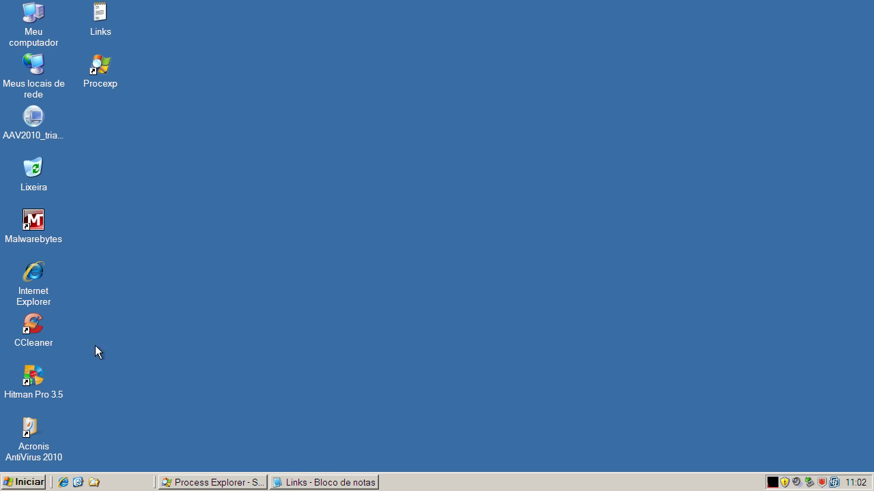
Step: Load the copied uk.exe link in Internet Explorer, run the download and dismiss the antivirus alert
{"action": "double_click", "coordinate": [34, 277]}
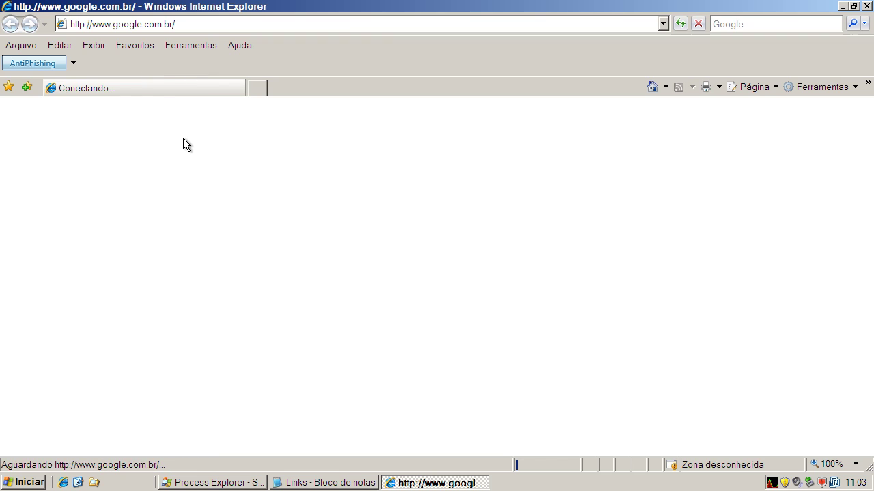
{"action": "left_click", "coordinate": [147, 24]}
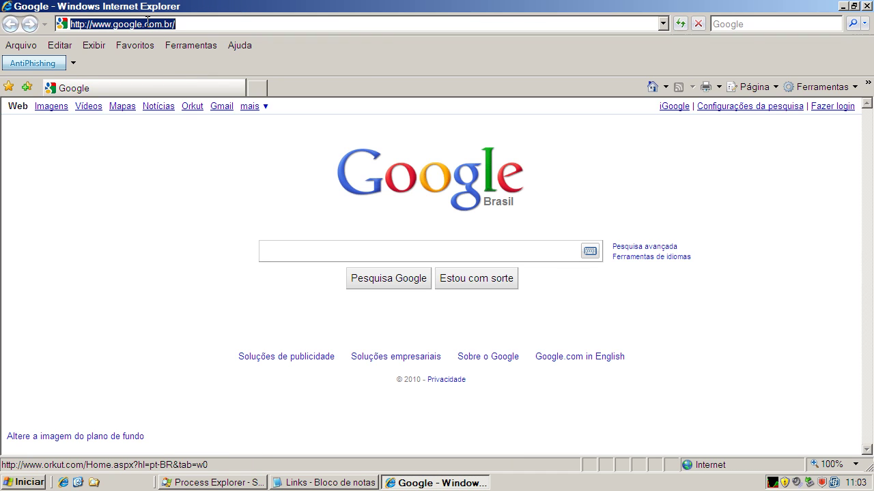
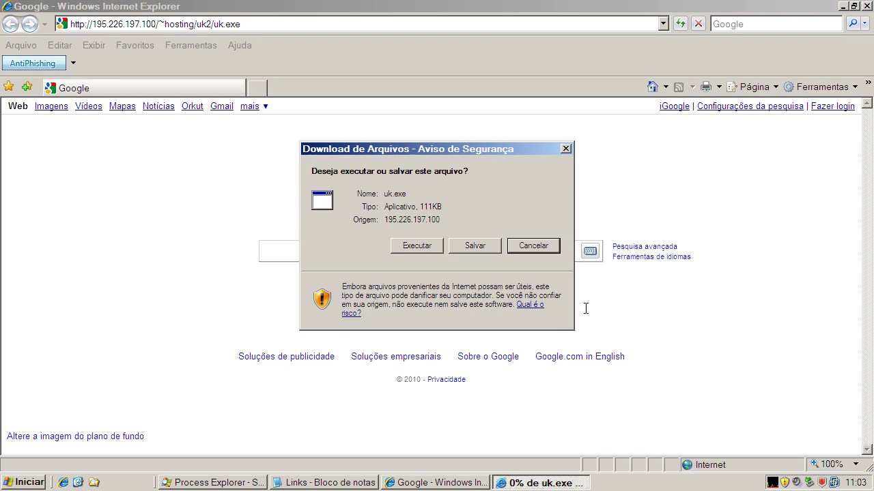
{"action": "left_click", "coordinate": [451, 251]}
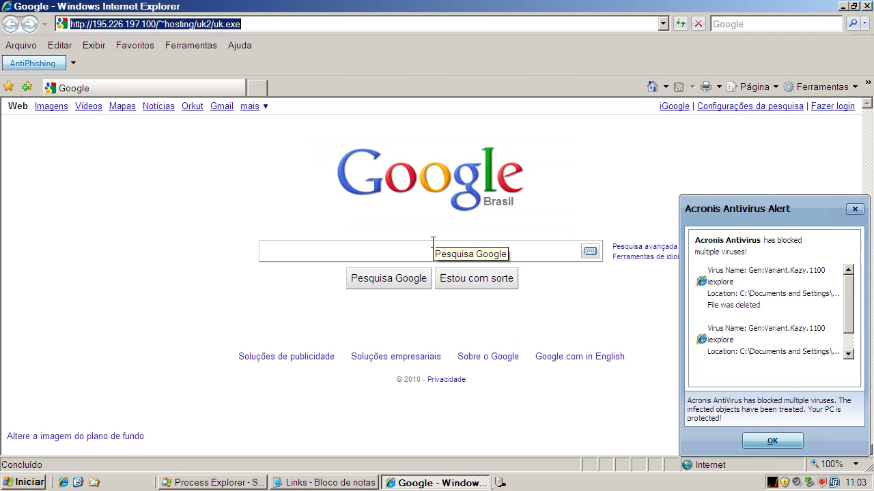
{"action": "left_click", "coordinate": [768, 443]}
Step: Copy the link alkincc3.org/arhiv/install/sea/system.exe from the Links file and load it in Internet Explorer
{"action": "left_click", "coordinate": [277, 482]}
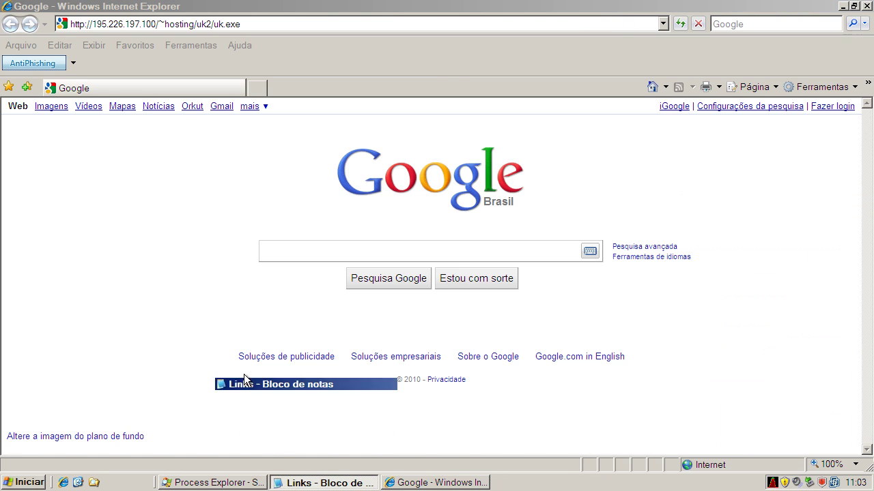
{"action": "left_click", "coordinate": [160, 157]}
{"action": "double_click", "coordinate": [160, 157]}
{"action": "right_click", "coordinate": [160, 157]}
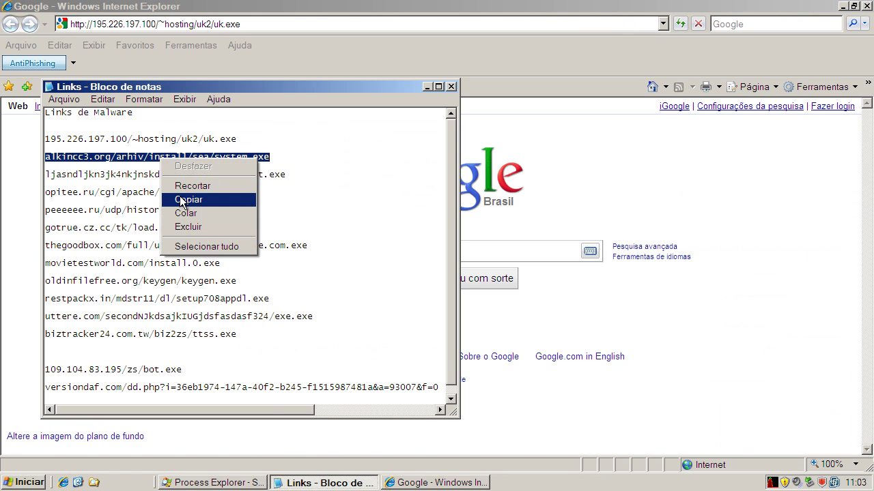
{"action": "left_click", "coordinate": [182, 198]}
{"action": "left_click", "coordinate": [177, 25]}
{"action": "left_click", "coordinate": [178, 26]}
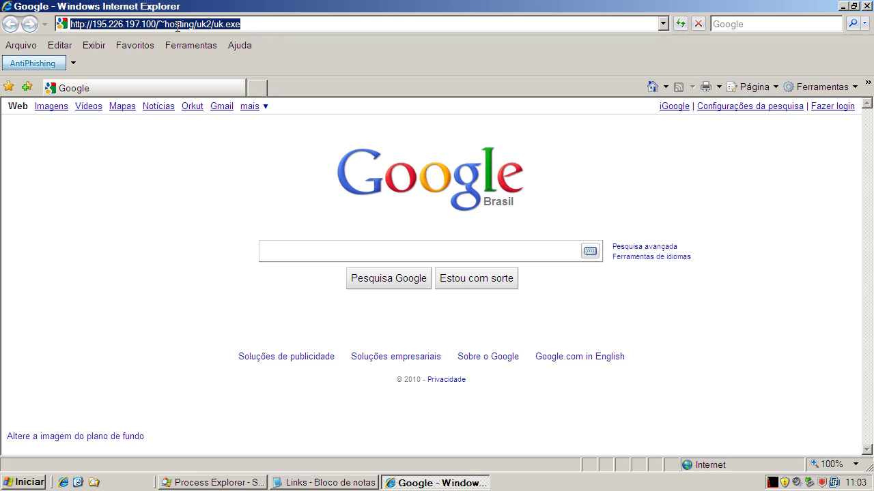
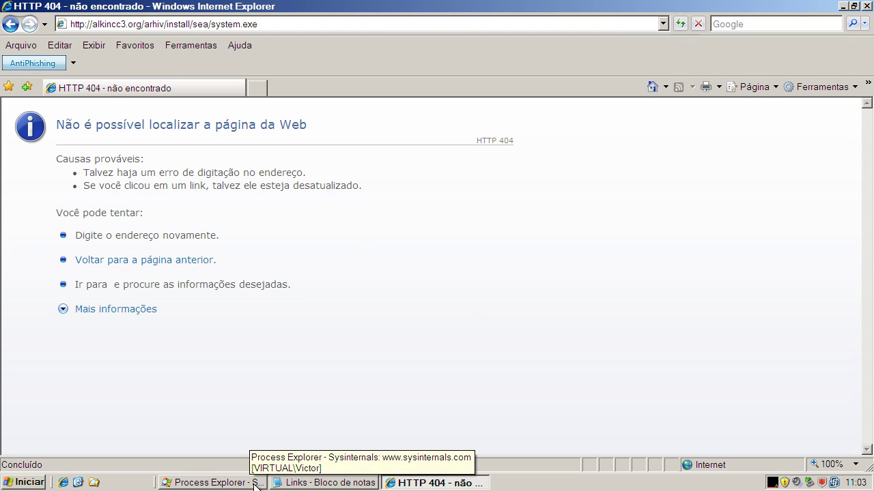
Step: Copy the link ljasndljkn3jk4nkjnskdjfn.com/xed/yourbot.exe from the Links file and load it in Internet Explorer
{"action": "left_click", "coordinate": [327, 483]}
{"action": "left_click", "coordinate": [168, 177]}
{"action": "double_click", "coordinate": [169, 177]}
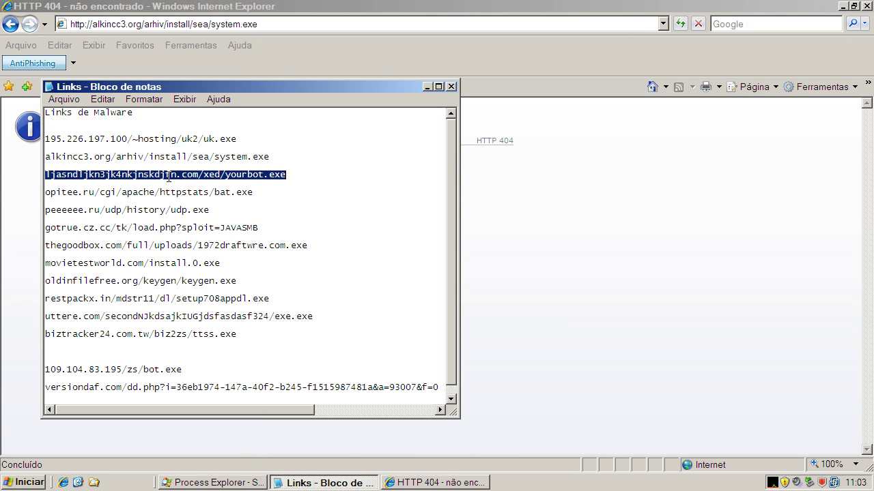
{"action": "right_click", "coordinate": [168, 177]}
{"action": "left_click", "coordinate": [205, 220]}
{"action": "left_click", "coordinate": [131, 27]}
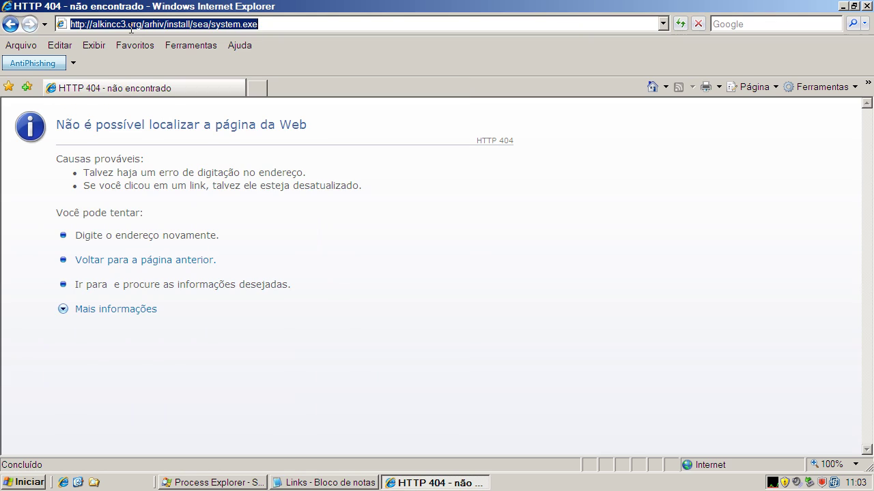
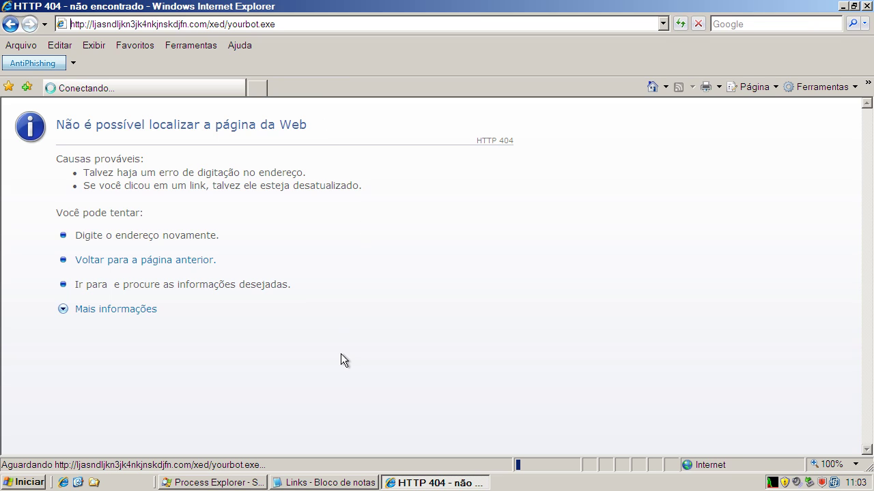
Step: Dismiss the antivirus alert for yourbot.exe and choose to run the downloaded file
{"action": "left_click", "coordinate": [254, 482]}
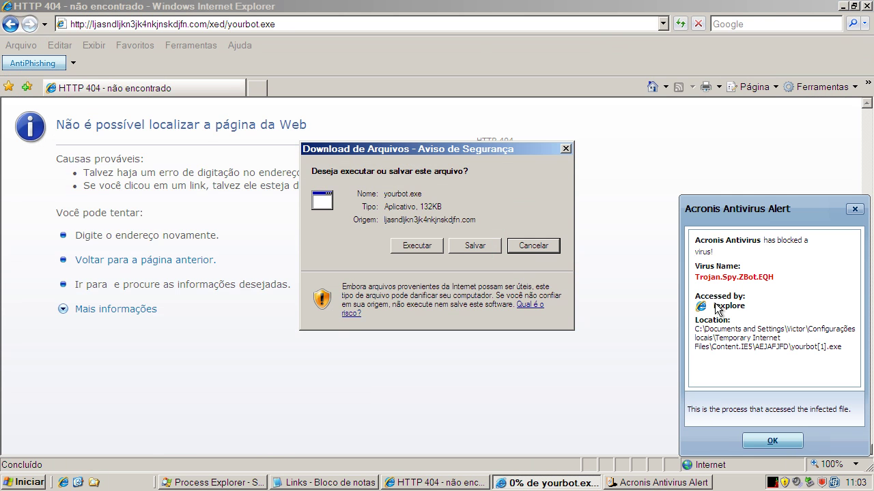
{"action": "left_click", "coordinate": [772, 440]}
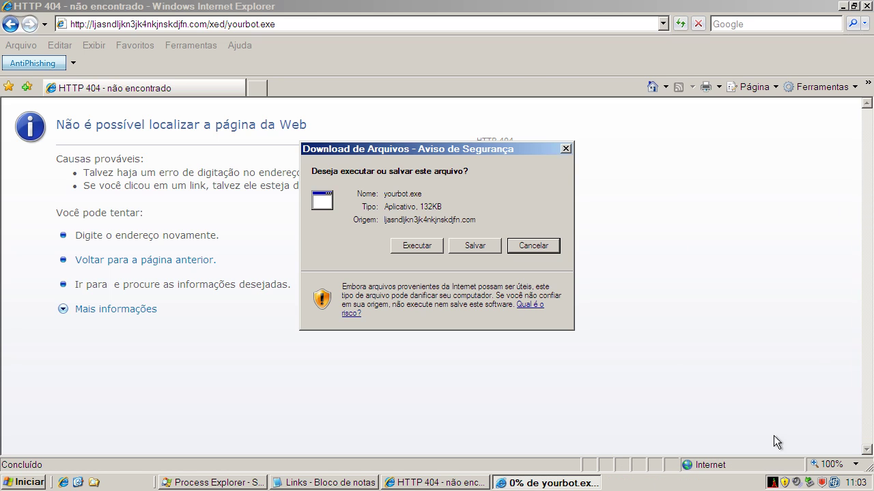
{"action": "left_click", "coordinate": [411, 248]}
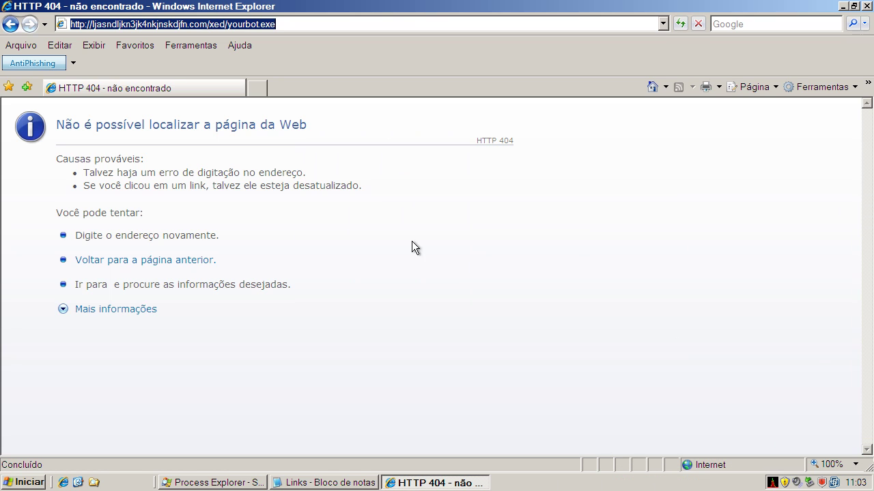
Step: Copy the link opitee.ru/cgi/apache/httpstats/bat.exe from the Links file, load it in Internet Explorer and run bat.exe
{"action": "left_click", "coordinate": [279, 483]}
{"action": "double_click", "coordinate": [123, 191]}
{"action": "right_click", "coordinate": [123, 192]}
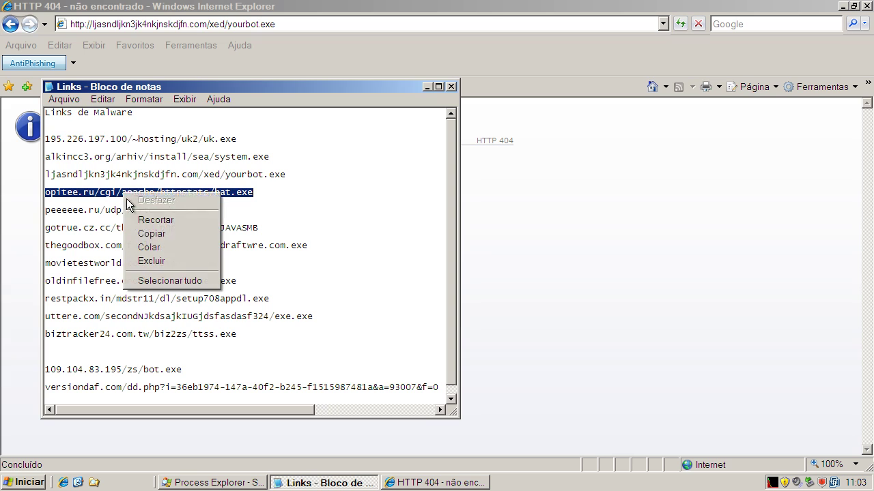
{"action": "left_click", "coordinate": [147, 235]}
{"action": "left_click", "coordinate": [155, 25]}
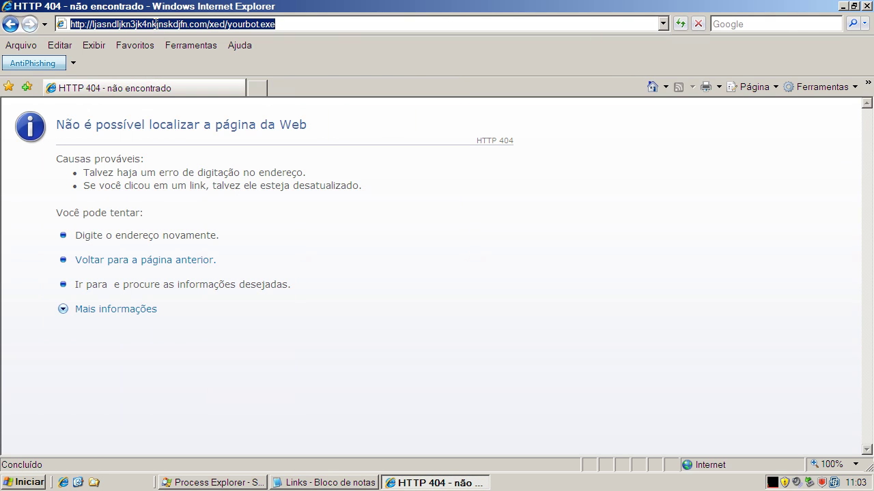
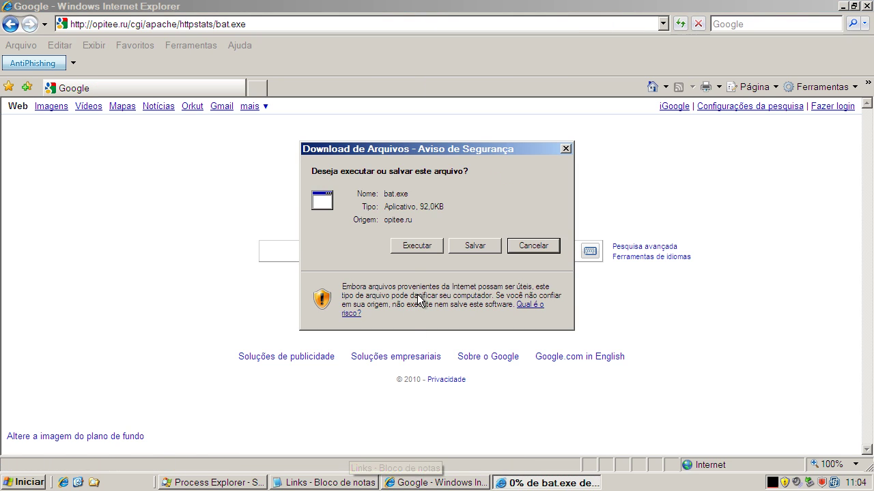
{"action": "left_click", "coordinate": [418, 245]}
Step: Load the link peeeeee.ru/udp/history/udp.exe from the Links file in Internet Explorer, dismiss the antivirus alert and run udp.exe
{"action": "left_click", "coordinate": [293, 483]}
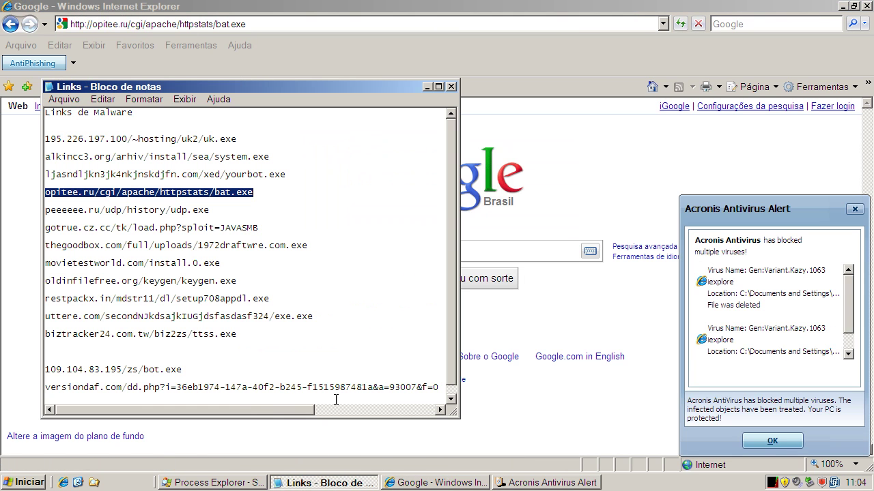
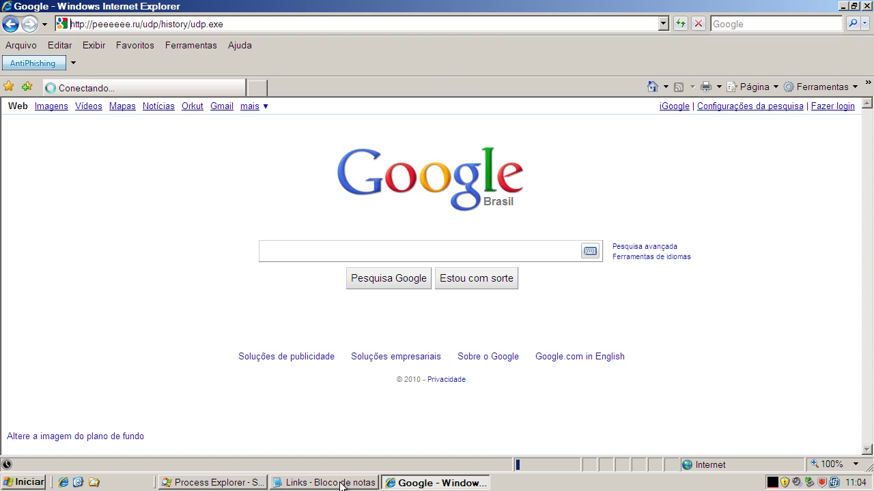
{"action": "left_click", "coordinate": [341, 486]}
{"action": "left_click", "coordinate": [184, 235]}
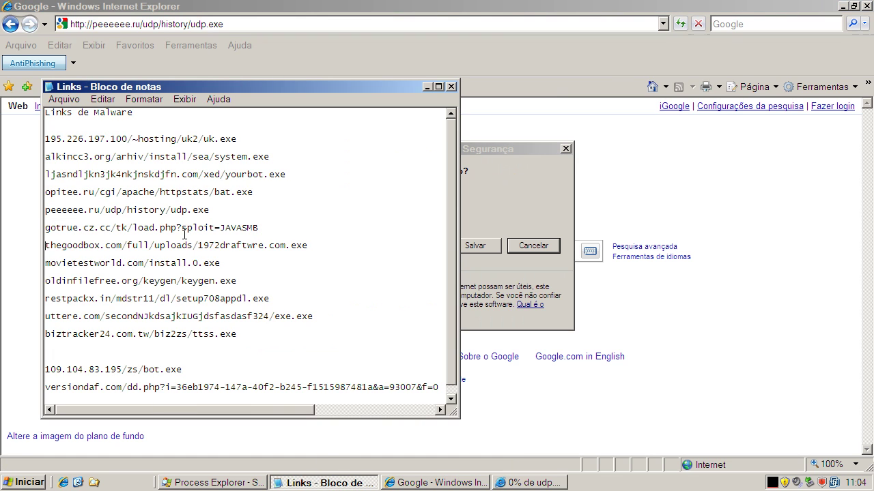
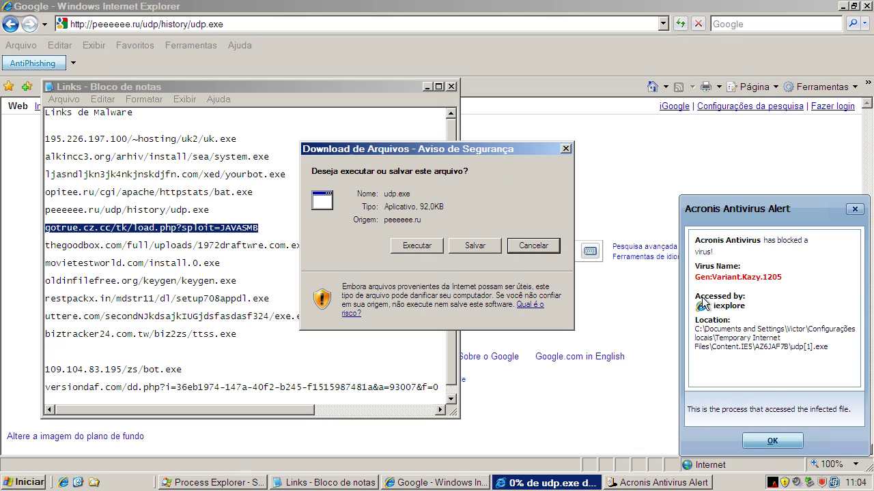
{"action": "left_click", "coordinate": [778, 443]}
{"action": "left_click", "coordinate": [417, 246]}
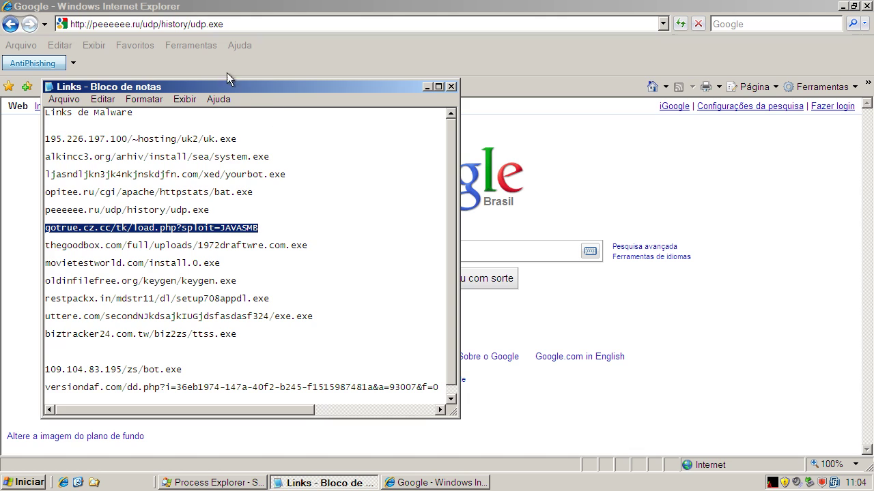
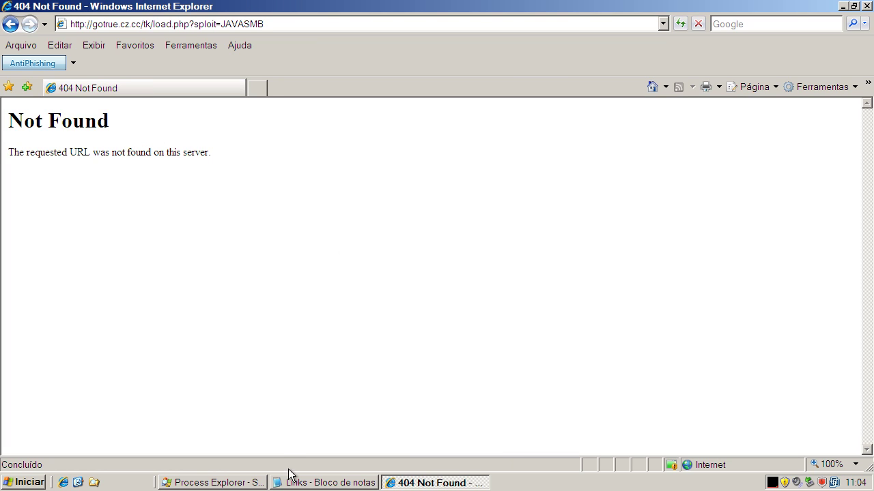
Step: Copy the link thegoodbox.com/full/uploads/1972draftwre.com.exe from the Links file, load and run it from Internet Explorer, and dismiss the antivirus alert
{"action": "left_click", "coordinate": [660, 87]}
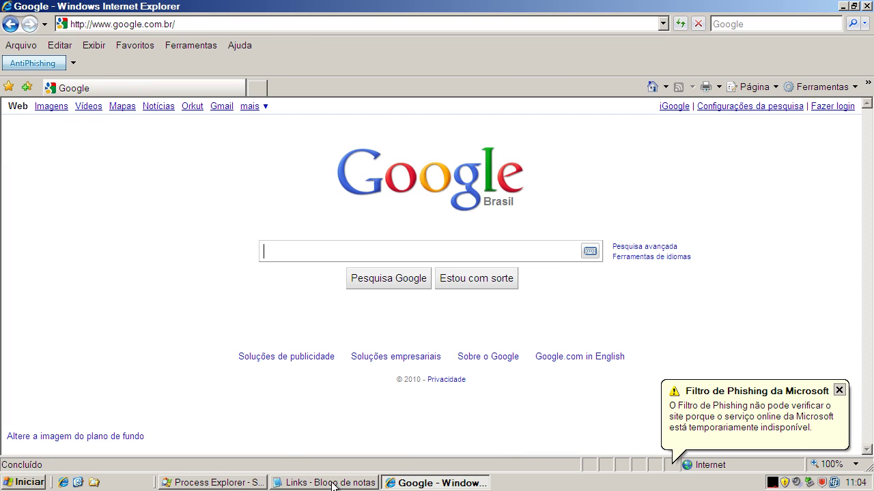
{"action": "key", "text": "alt+Tab"}
{"action": "double_click", "coordinate": [130, 247]}
{"action": "right_click", "coordinate": [130, 247]}
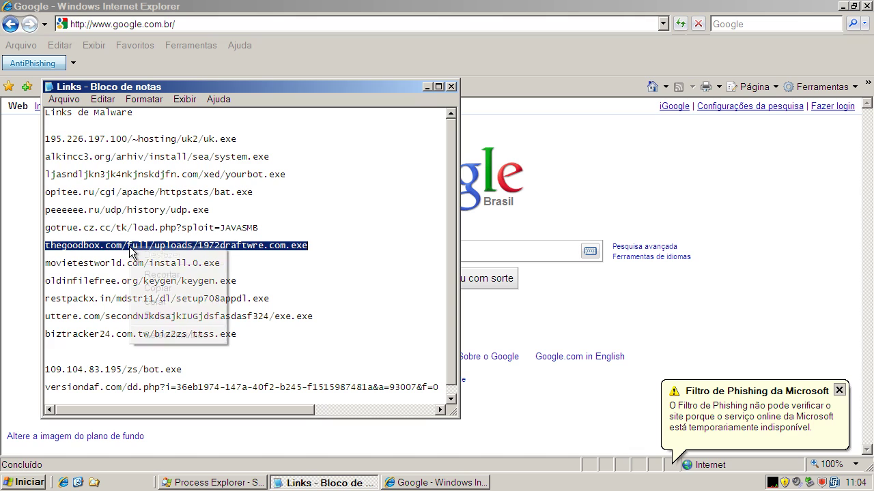
{"action": "left_click", "coordinate": [164, 289]}
{"action": "left_click", "coordinate": [123, 24]}
{"action": "left_click", "coordinate": [122, 24]}
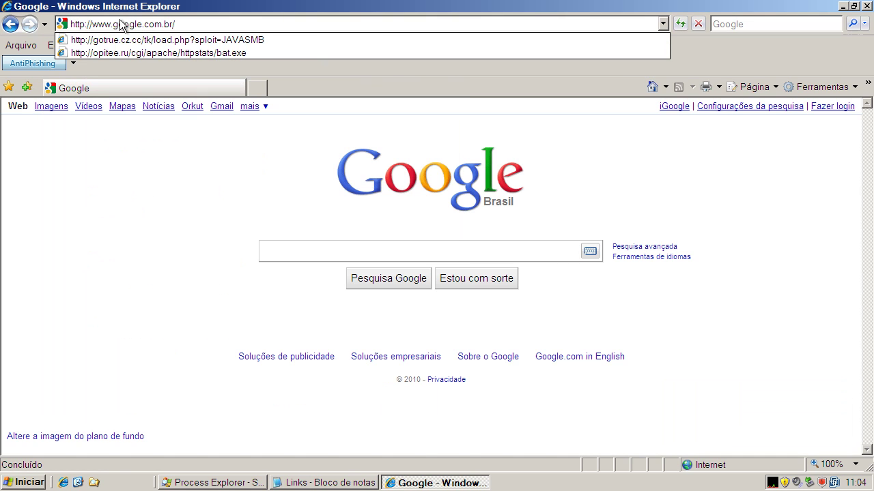
{"action": "key", "text": "ctrl+a"}
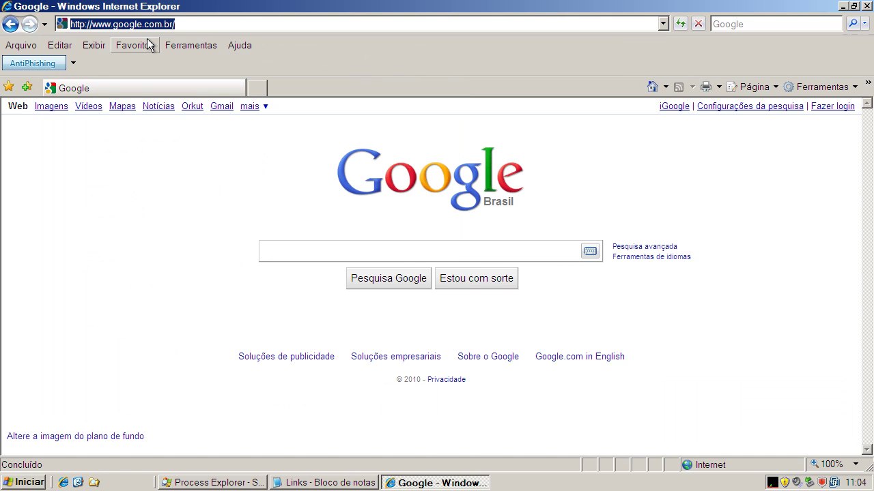
{"action": "key", "text": "ctrl+v"}
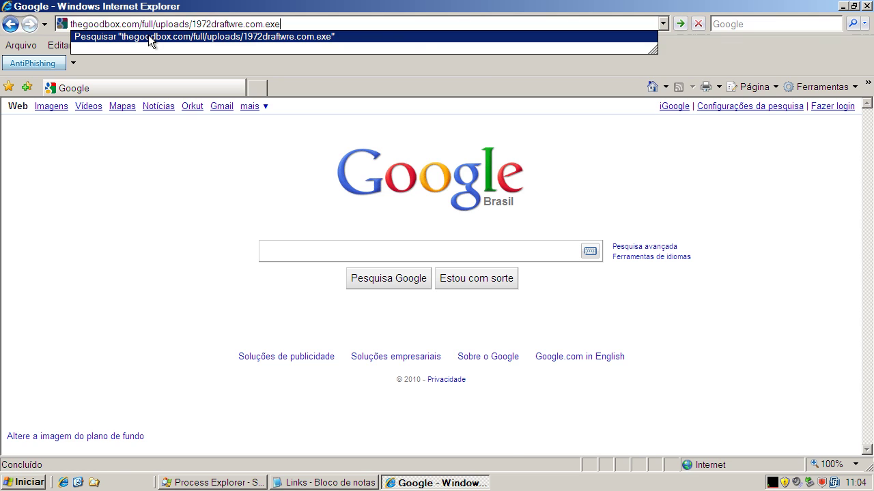
{"action": "key", "text": "Return"}
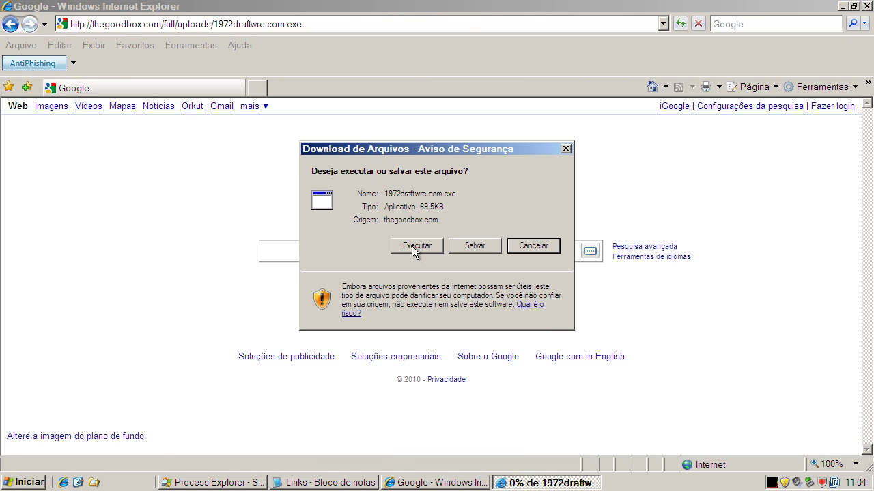
{"action": "left_click", "coordinate": [412, 247]}
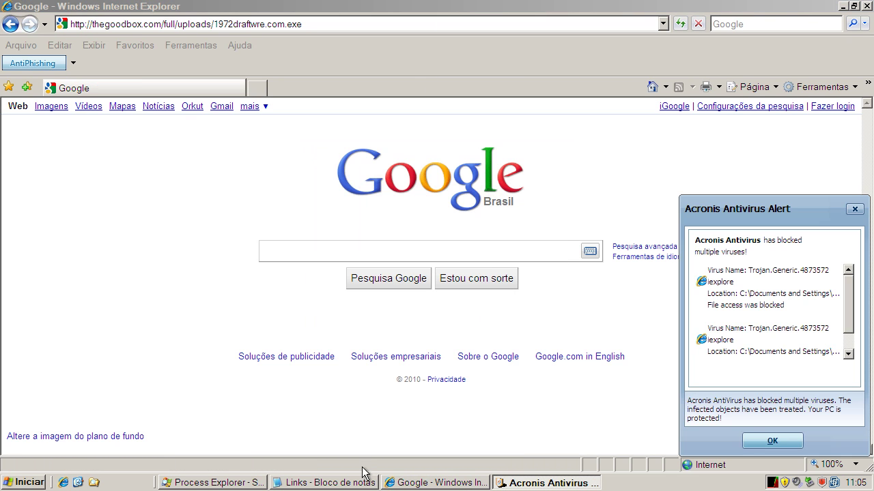
{"action": "left_click", "coordinate": [790, 441]}
Step: Copy the link movietestworld.com/install.0.exe from the Links file and load it in Internet Explorer
{"action": "left_click", "coordinate": [288, 482]}
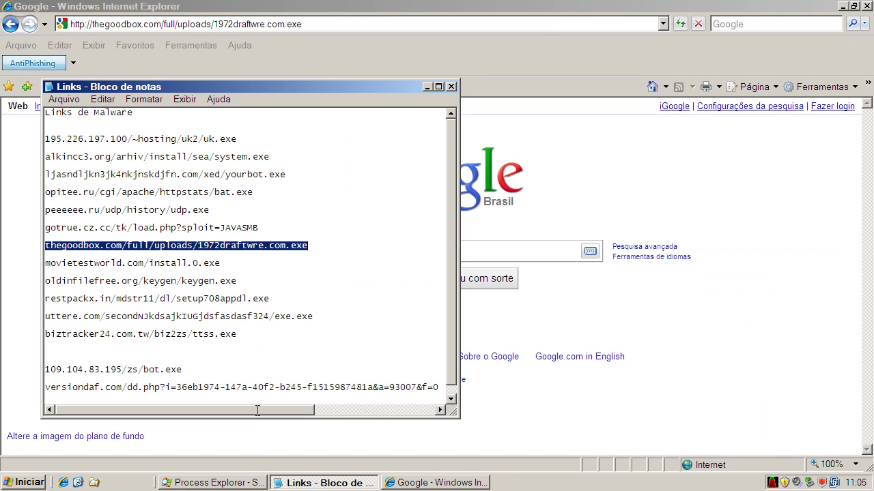
{"action": "left_click", "coordinate": [172, 261]}
{"action": "key", "text": "Home"}
{"action": "key", "text": "shift+End"}
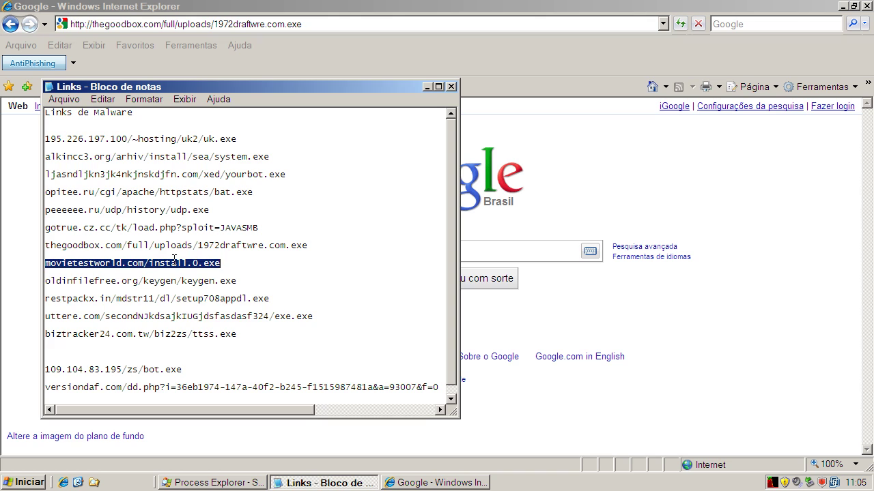
{"action": "right_click", "coordinate": [176, 262]}
{"action": "left_click", "coordinate": [196, 301]}
{"action": "left_click", "coordinate": [138, 25]}
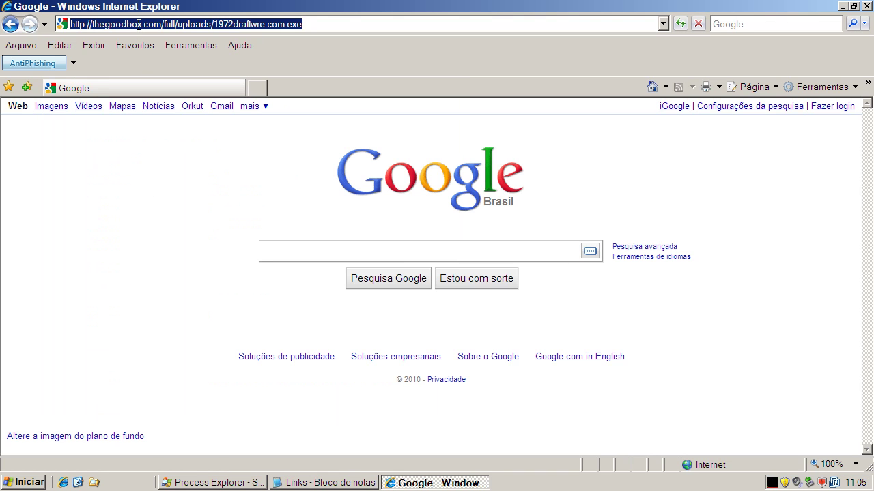
{"action": "key", "text": "ctrl+v"}
{"action": "key", "text": "Return"}
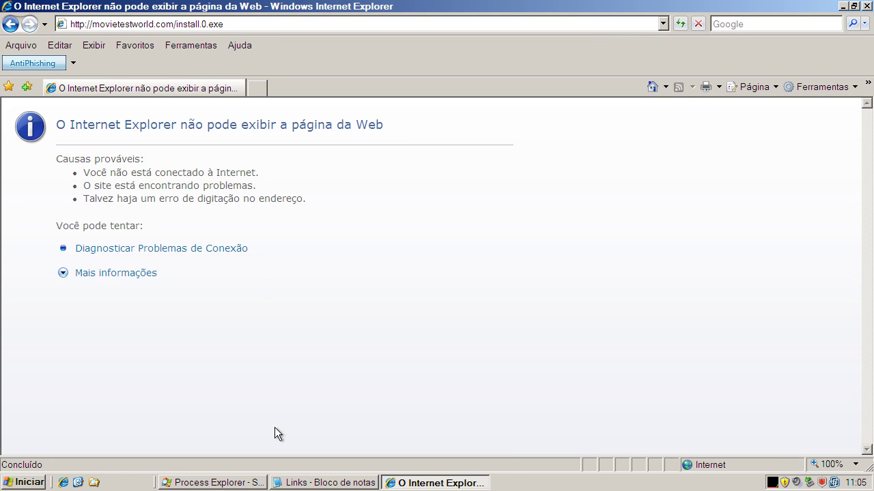
Step: Copy the link oldinfilefree.org/keygen/keygen.exe from the Links file and load it in Internet Explorer
{"action": "left_click", "coordinate": [293, 483]}
{"action": "left_click", "coordinate": [216, 274]}
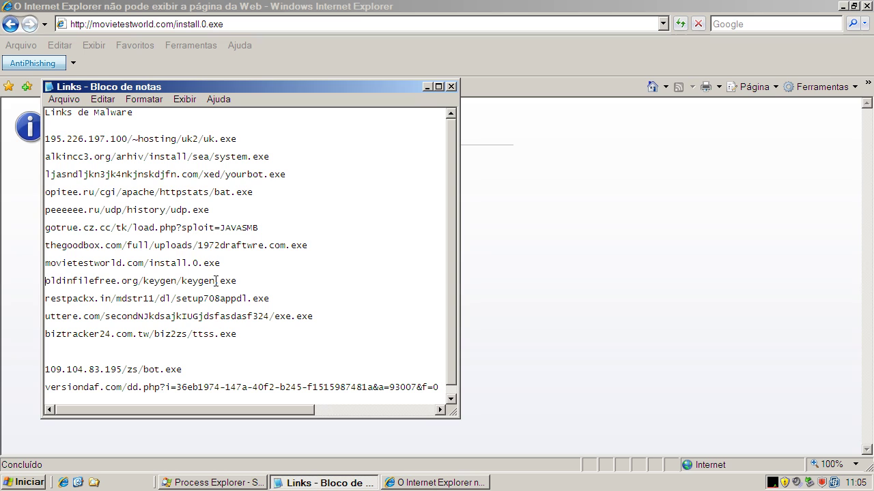
{"action": "key", "text": "shift+End"}
{"action": "right_click", "coordinate": [217, 281]}
{"action": "left_click", "coordinate": [244, 322]}
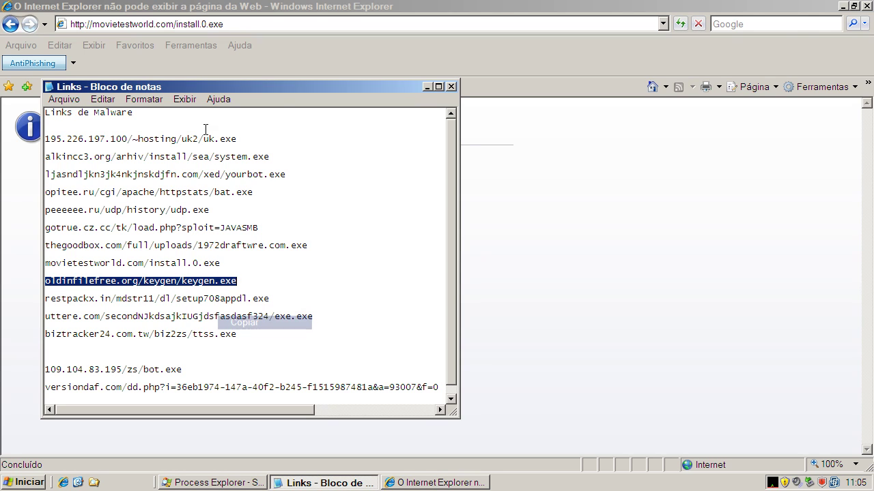
{"action": "left_click", "coordinate": [179, 23]}
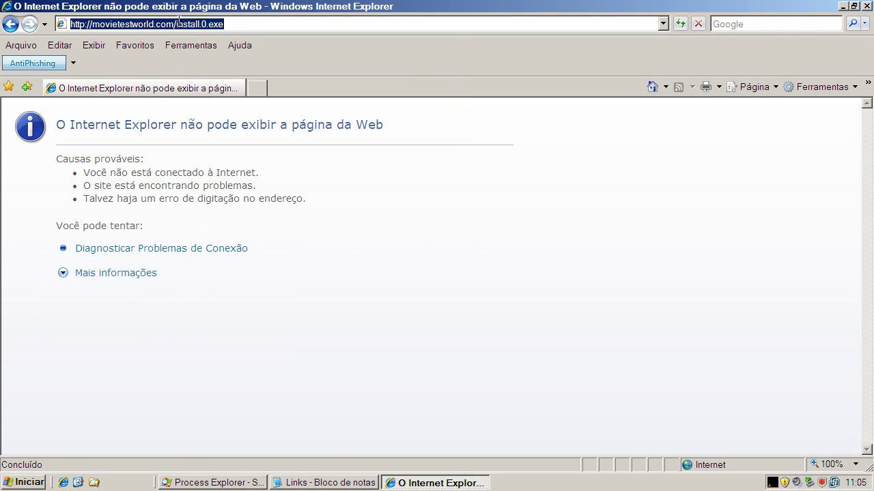
{"action": "key", "text": "ctrl+v"}
{"action": "key", "text": "Return"}
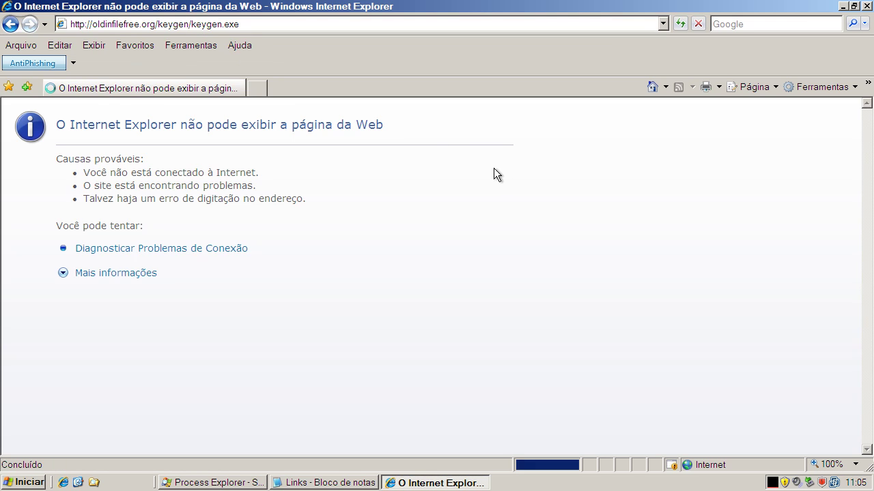
Step: Copy the link restpackx.in/mdstr11/dl/setup708appdl.exe from the Links file and load it in Internet Explorer
{"action": "left_click", "coordinate": [308, 483]}
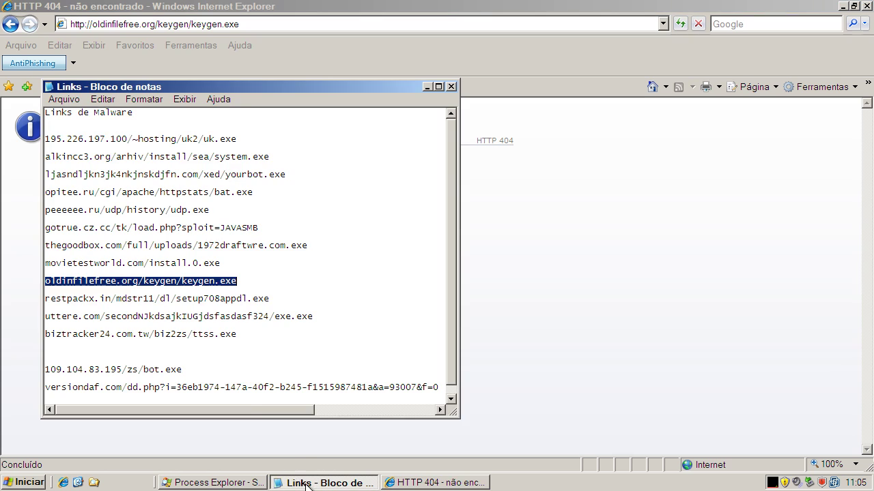
{"action": "double_click", "coordinate": [219, 305]}
{"action": "right_click", "coordinate": [220, 305]}
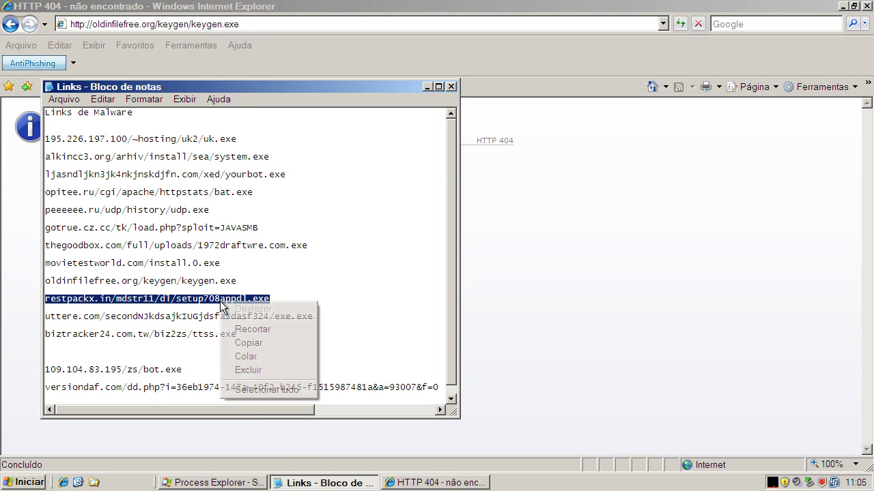
{"action": "left_click", "coordinate": [240, 344]}
{"action": "left_click", "coordinate": [155, 25]}
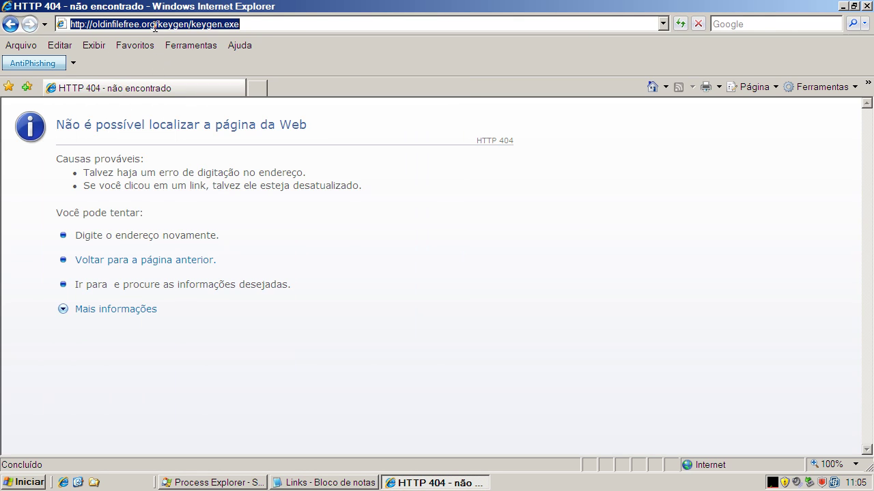
{"action": "key", "text": "ctrl+v"}
{"action": "key", "text": "Return"}
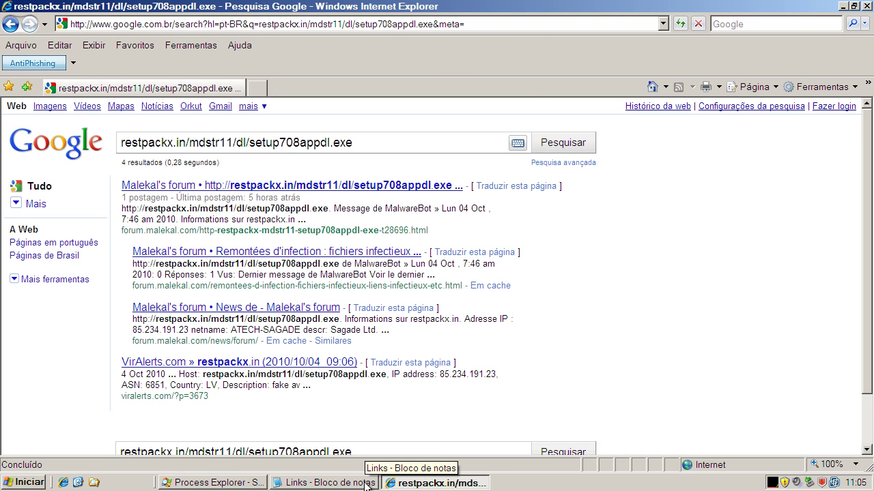
Step: Copy the link uttere.com/secondNJkdsajkIUGjdsfasdasf324/exe.exe from the Links file, load and run it from Internet Explorer, and dismiss the antivirus alert
{"action": "left_click", "coordinate": [367, 485]}
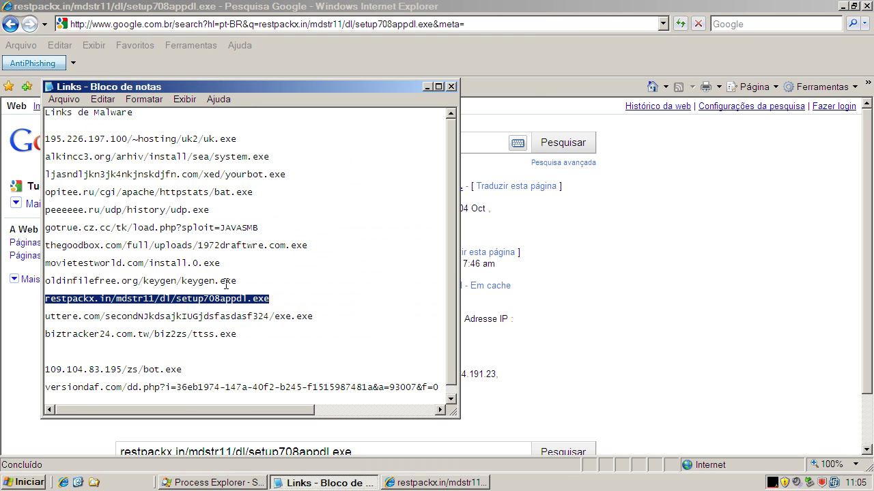
{"action": "double_click", "coordinate": [207, 317]}
{"action": "right_click", "coordinate": [207, 317]}
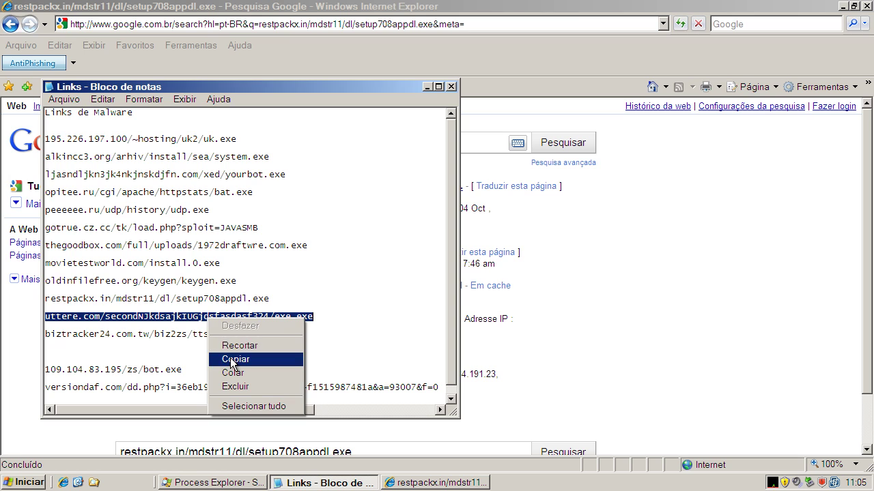
{"action": "left_click", "coordinate": [235, 357]}
{"action": "left_click", "coordinate": [137, 24]}
{"action": "key", "text": "ctrl+v"}
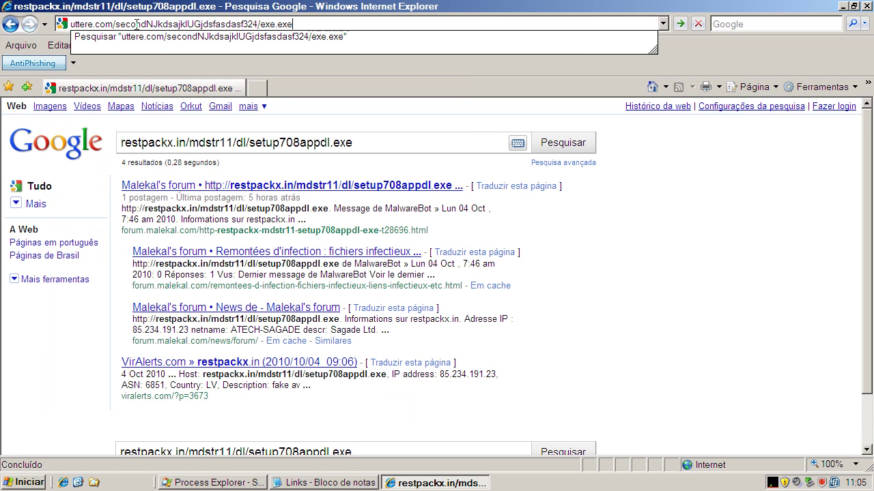
{"action": "key", "text": "Return"}
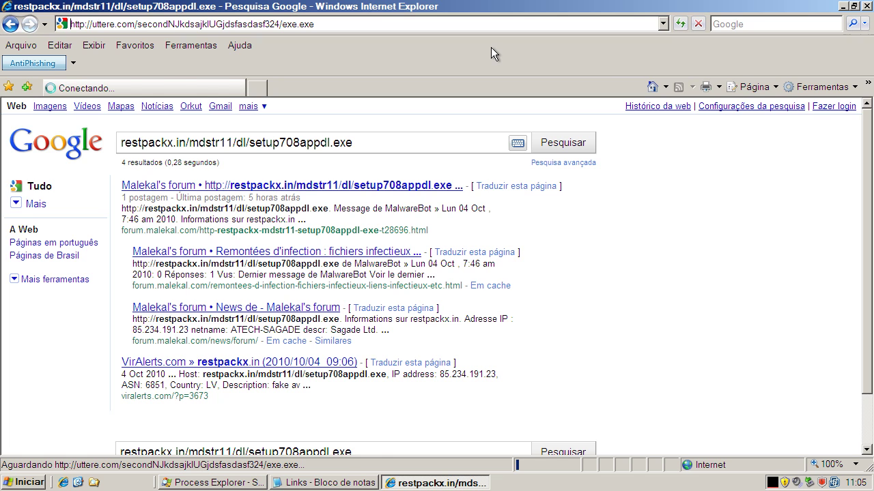
{"action": "left_click", "coordinate": [416, 246]}
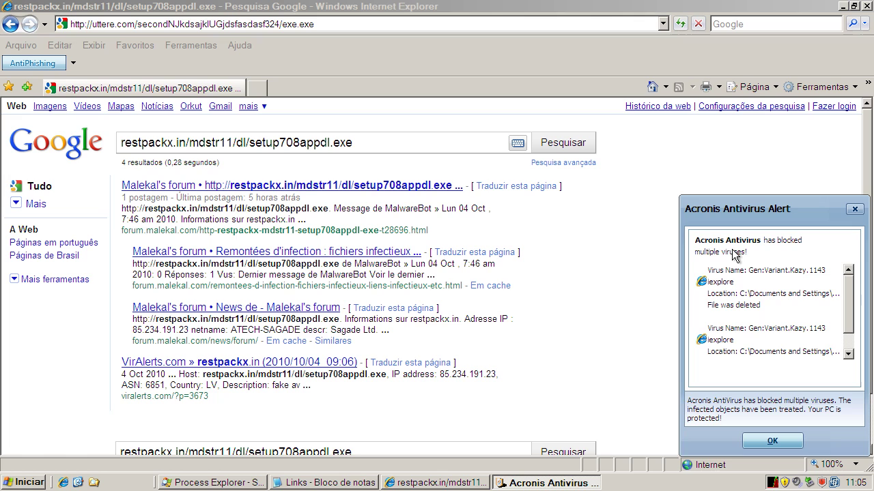
{"action": "left_click", "coordinate": [772, 441]}
Step: Copy the link biztracker24.com.tw/biz2zs/ttss.exe from the Links file, load it in Internet Explorer and run ttss.exe
{"action": "left_click", "coordinate": [300, 482]}
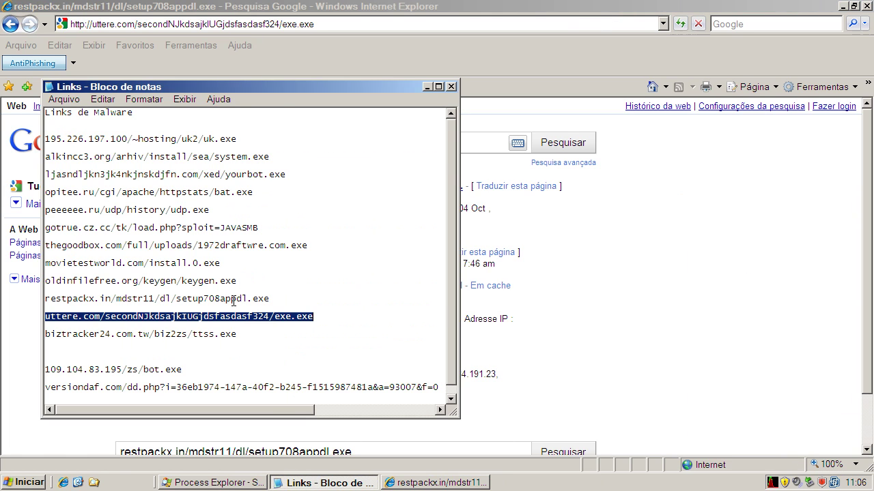
{"action": "double_click", "coordinate": [212, 337]}
{"action": "right_click", "coordinate": [212, 336]}
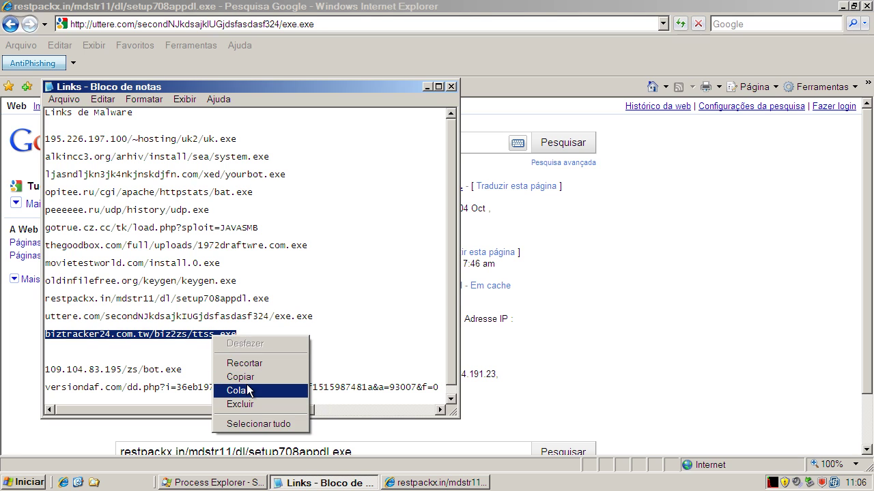
{"action": "left_click", "coordinate": [243, 378]}
{"action": "left_click", "coordinate": [186, 22]}
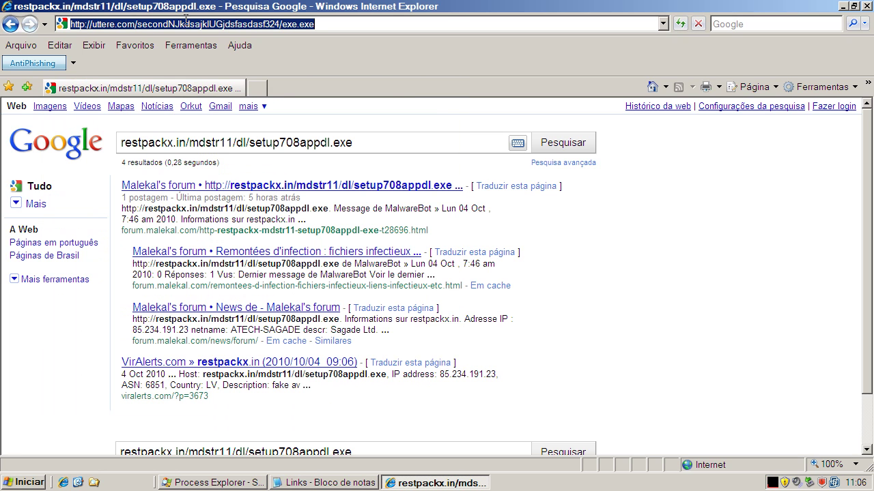
{"action": "key", "text": "ctrl+v"}
{"action": "key", "text": "Return"}
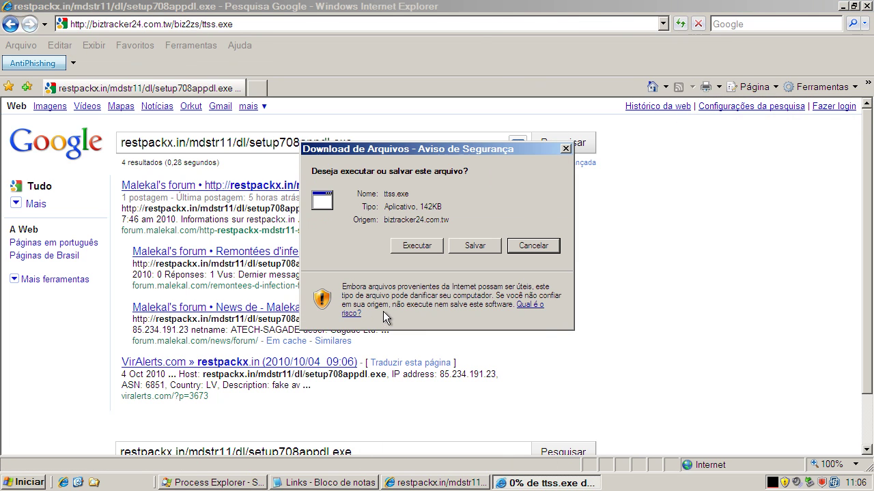
{"action": "left_click", "coordinate": [398, 250]}
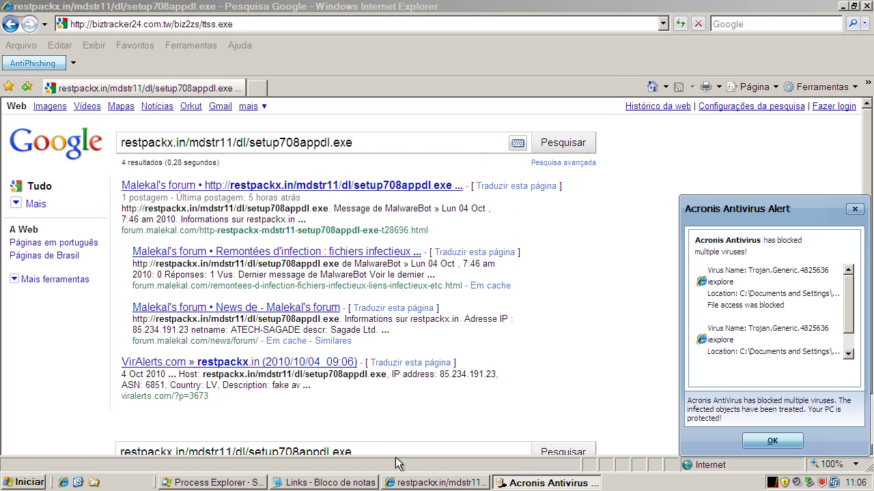
Step: Dismiss the antivirus alert and copy the link 109.104.83.195/zs/bot.exe from the Links file
{"action": "left_click", "coordinate": [762, 442]}
{"action": "left_click", "coordinate": [304, 482]}
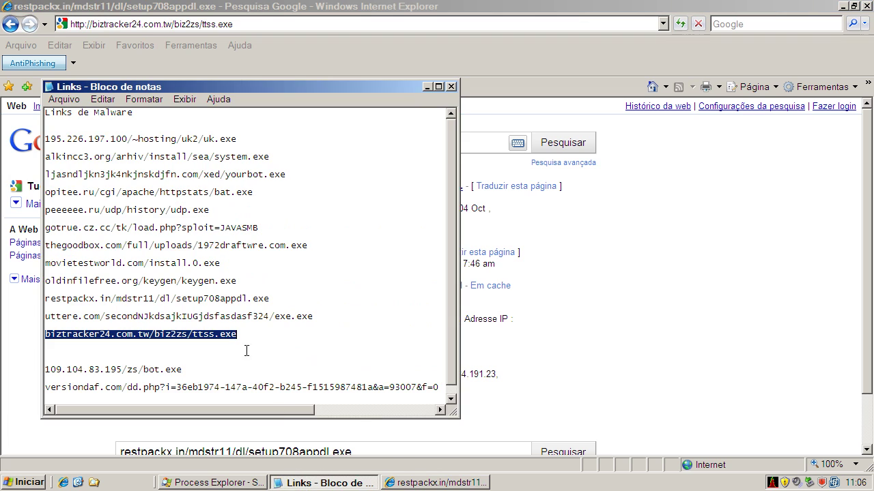
{"action": "double_click", "coordinate": [170, 372]}
{"action": "right_click", "coordinate": [168, 371]}
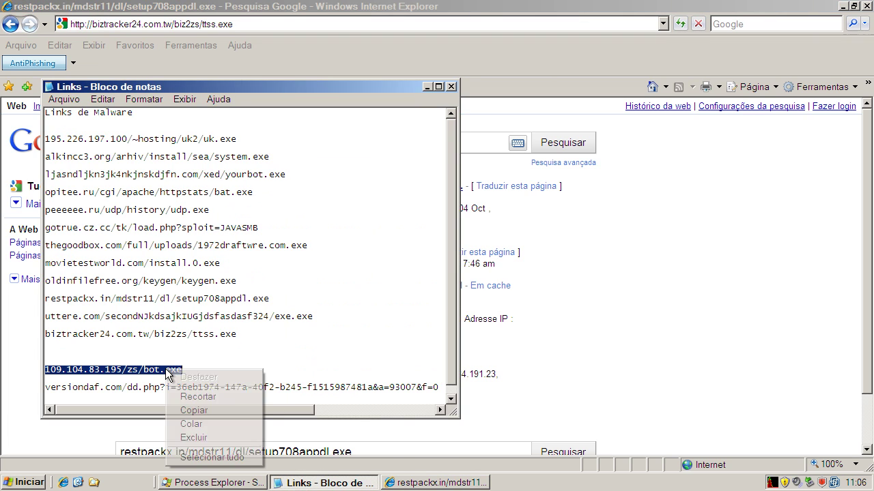
{"action": "left_click", "coordinate": [195, 410]}
Step: Load 109.104.83.195/zs/bot.exe in Internet Explorer, run bot.exe and dismiss the antivirus alert
{"action": "left_click", "coordinate": [222, 26]}
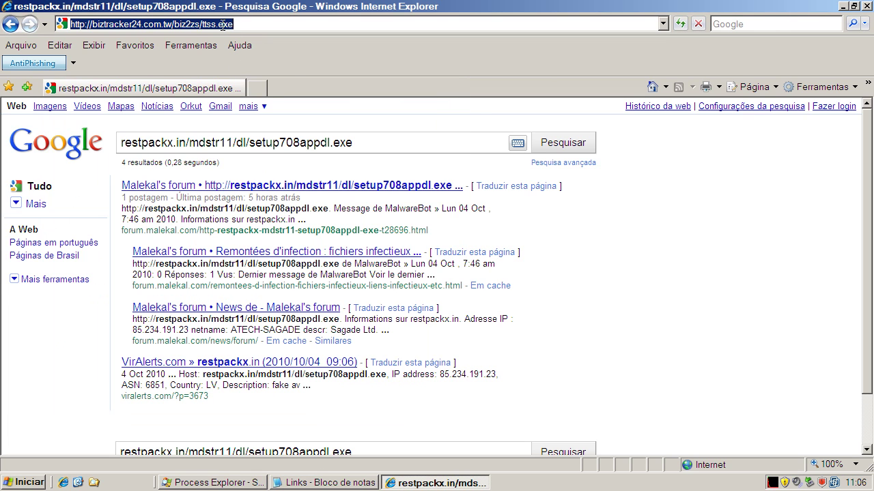
{"action": "key", "text": "ctrl+v"}
{"action": "key", "text": "Return"}
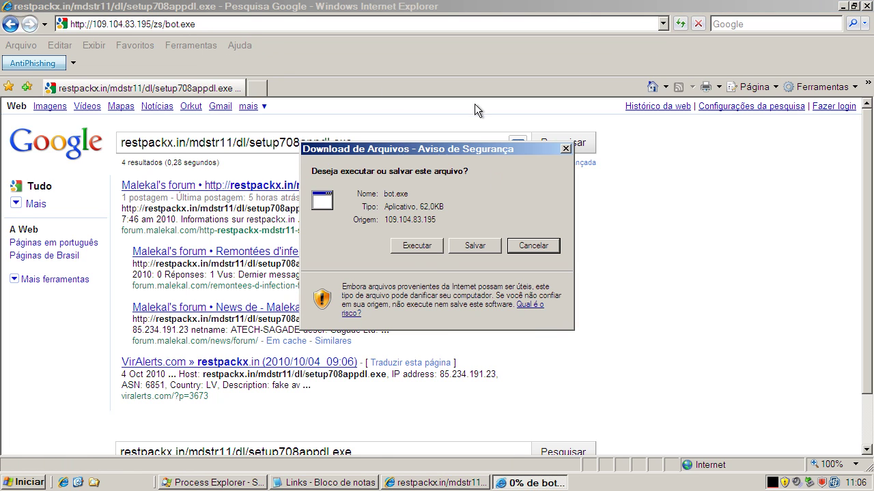
{"action": "left_click", "coordinate": [416, 247]}
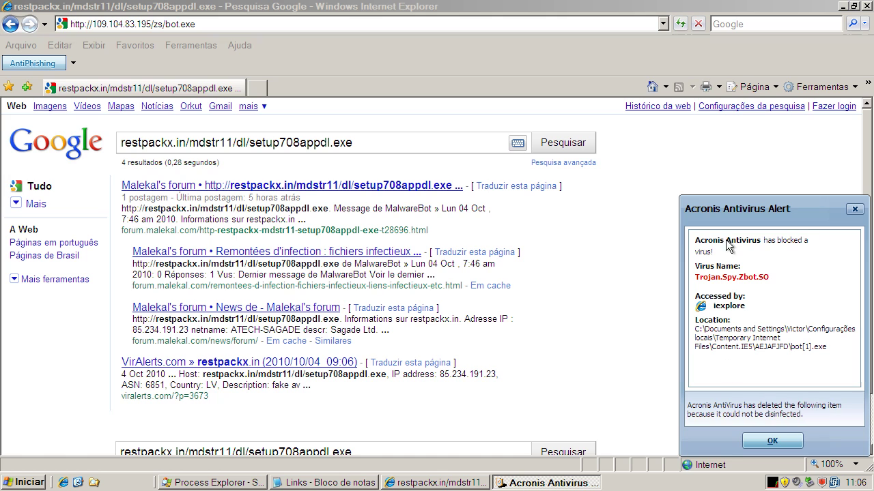
{"action": "left_click", "coordinate": [772, 440]}
Step: Copy the whole versiondaf.com/dd.php link from the Links file
{"action": "left_click", "coordinate": [367, 480]}
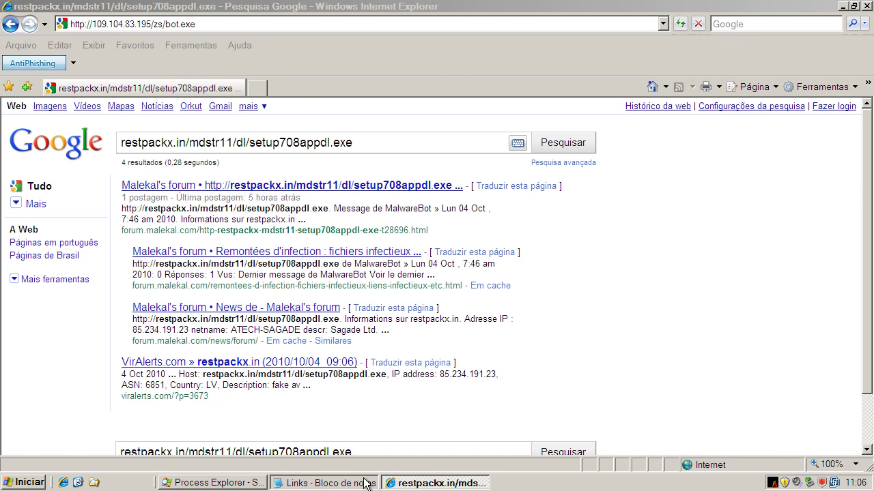
{"action": "key", "text": "Down"}
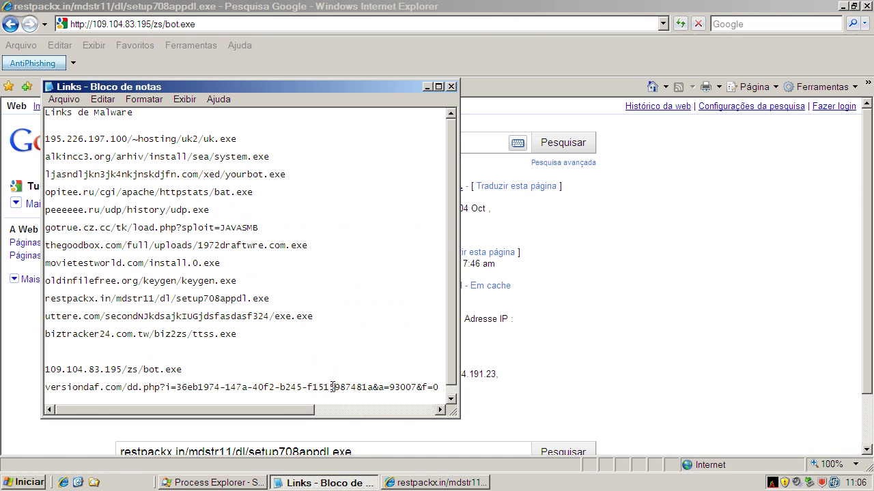
{"action": "key", "text": "shift+End"}
{"action": "right_click", "coordinate": [311, 390]}
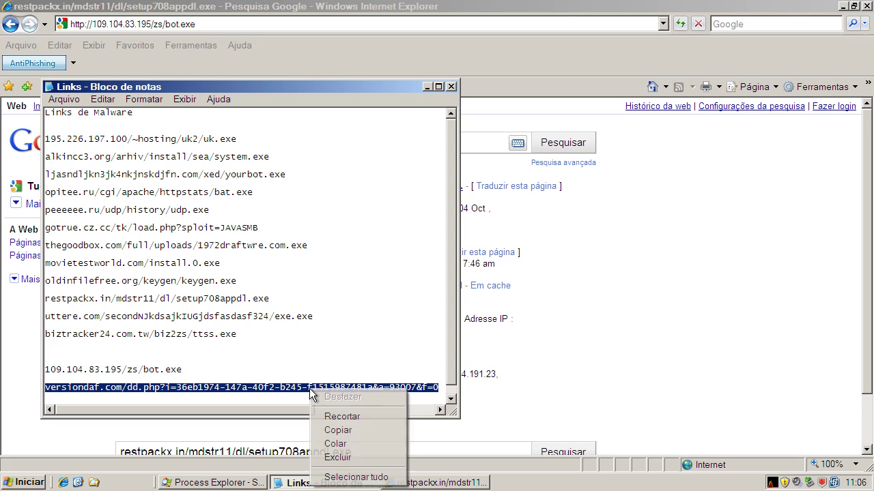
{"action": "left_click", "coordinate": [340, 430]}
{"action": "scroll", "coordinate": [453, 355], "scroll_direction": "down", "scroll_amount": 1}
Step: Load the copied versiondaf.com/dd.php link in Internet Explorer and run the offered setup.exe
{"action": "left_click", "coordinate": [310, 25]}
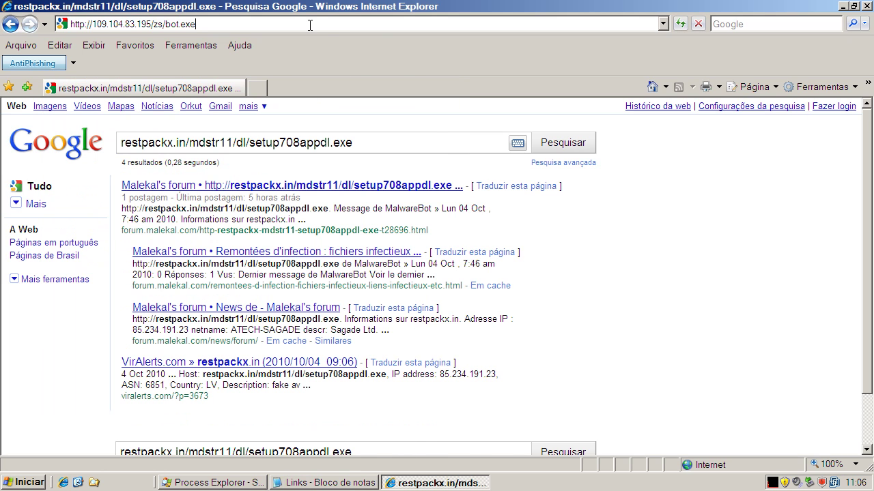
{"action": "left_click", "coordinate": [308, 25]}
{"action": "key", "text": "ctrl+v"}
{"action": "key", "text": "Return"}
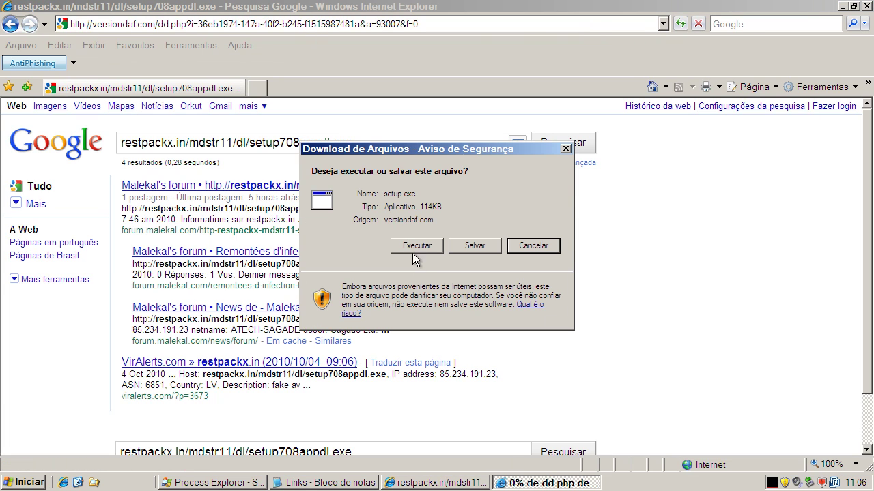
{"action": "left_click", "coordinate": [412, 252]}
{"action": "left_click", "coordinate": [494, 254]}
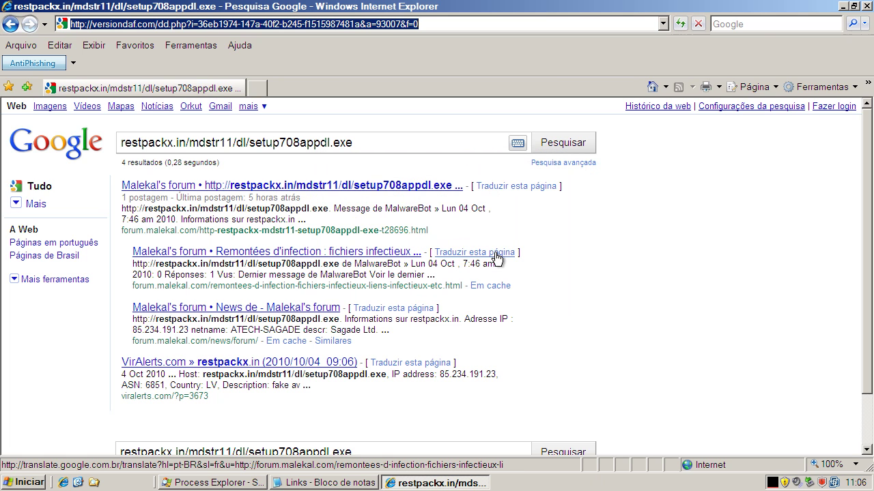
Step: Bring up the Links file, check the running processes in Process Explorer and minimize it again
{"action": "left_click", "coordinate": [347, 483]}
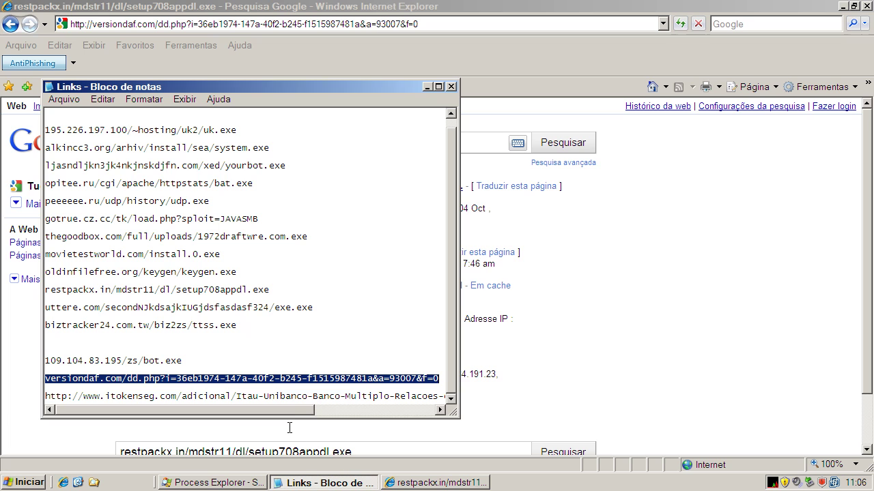
{"action": "left_click", "coordinate": [204, 482]}
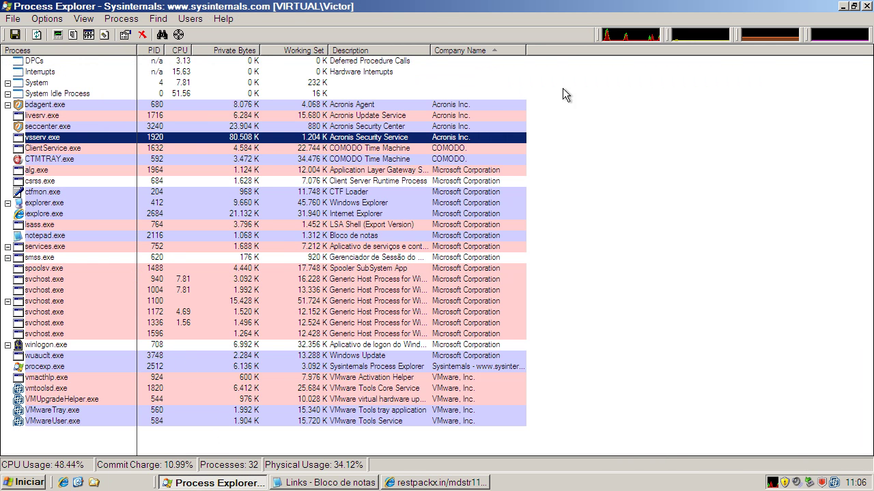
{"action": "mouse_move", "coordinate": [811, 28]}
{"action": "left_click", "coordinate": [844, 6]}
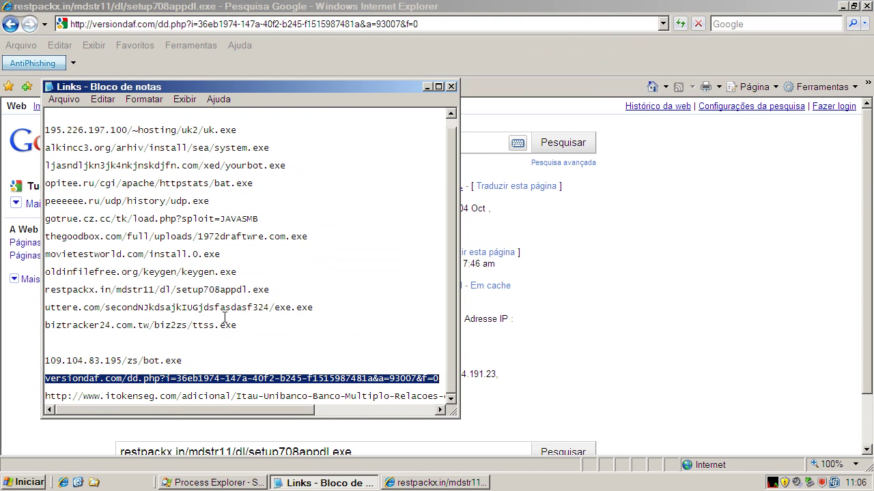
{"action": "left_click", "coordinate": [150, 393]}
{"action": "key", "text": "shift+End"}
{"action": "right_click", "coordinate": [151, 394]}
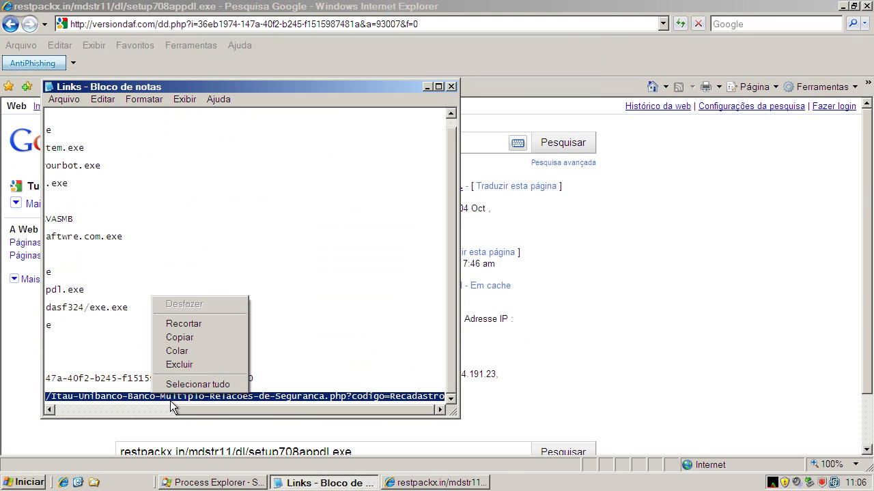
{"action": "left_click", "coordinate": [183, 337]}
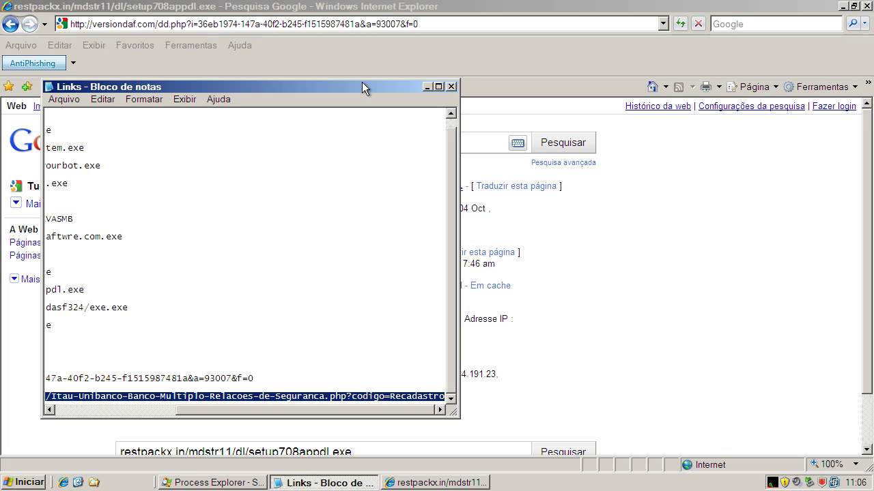
{"action": "left_click", "coordinate": [451, 87]}
{"action": "left_click", "coordinate": [392, 24]}
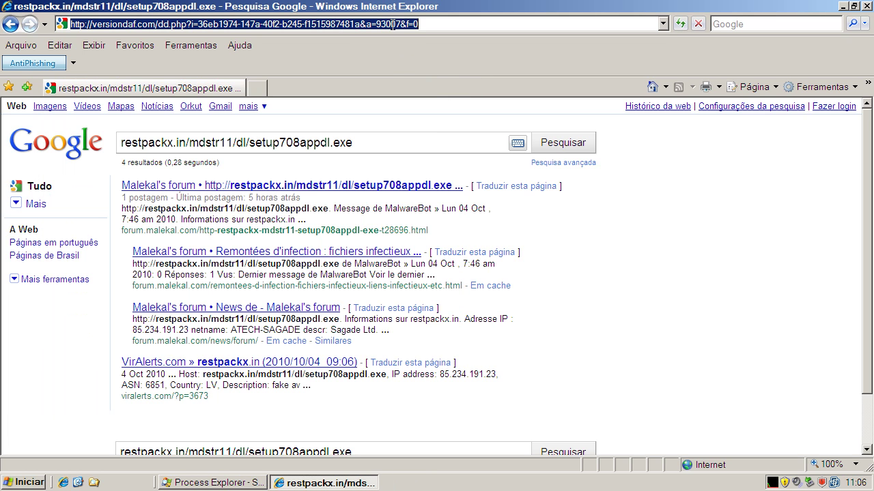
{"action": "key", "text": "ctrl+v"}
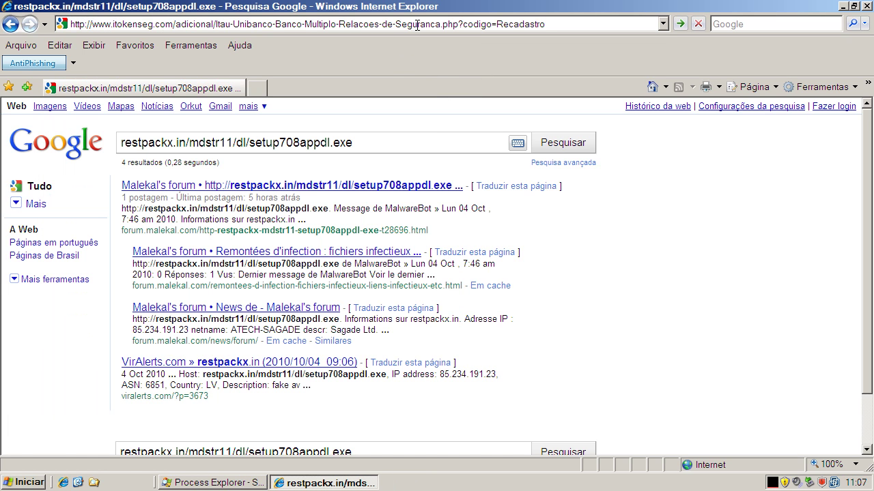
{"action": "key", "text": "Return"}
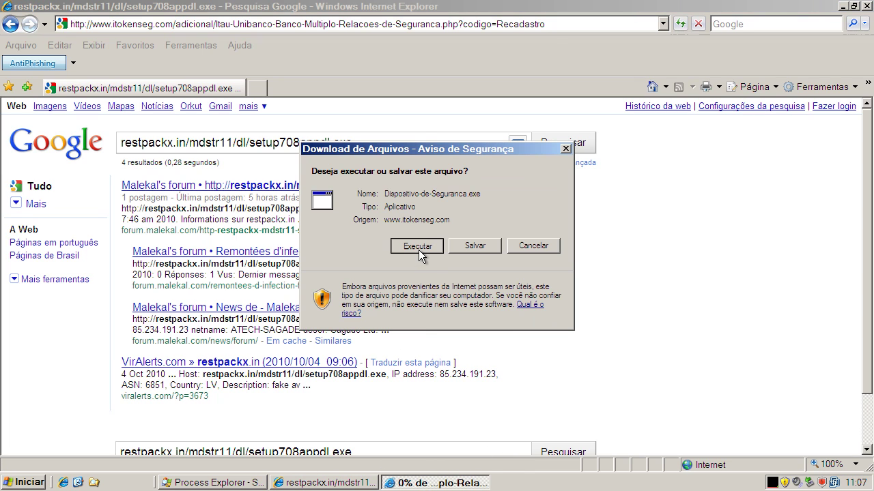
{"action": "left_click", "coordinate": [417, 249]}
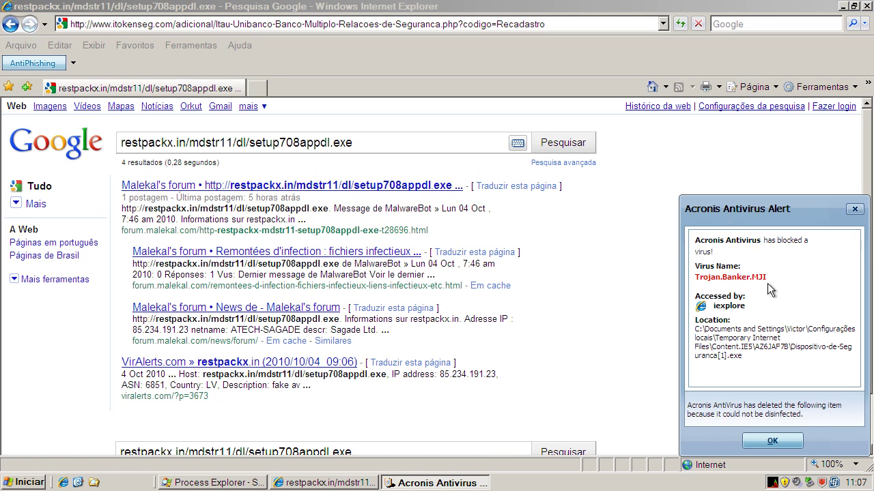
Step: Dismiss the antivirus alert, examine the running processes in Process Explorer and minimize it
{"action": "left_click", "coordinate": [772, 442]}
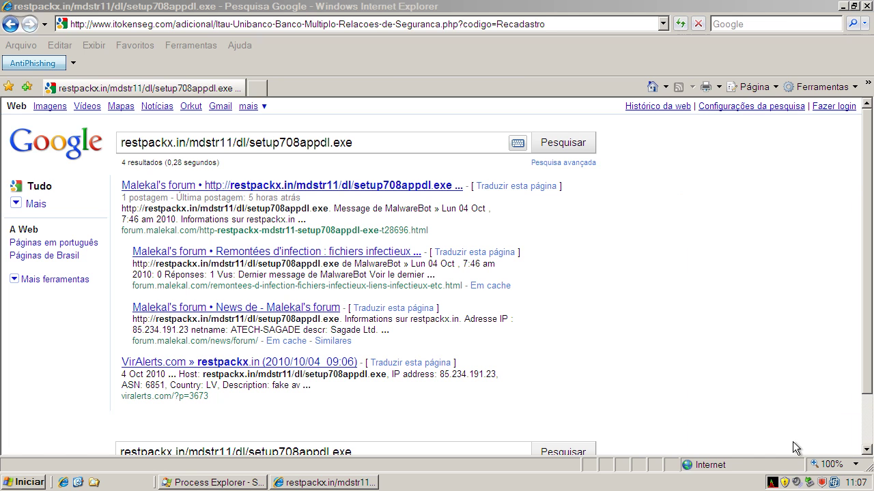
{"action": "left_click", "coordinate": [263, 483]}
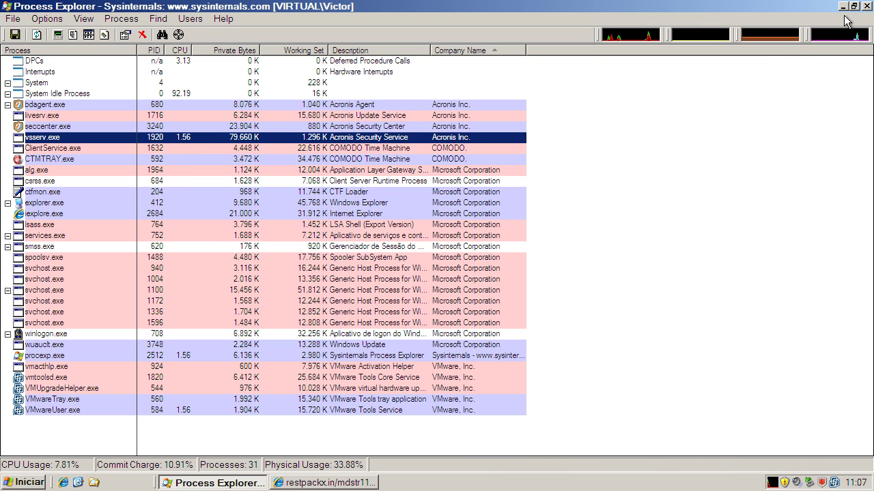
{"action": "left_click", "coordinate": [843, 7]}
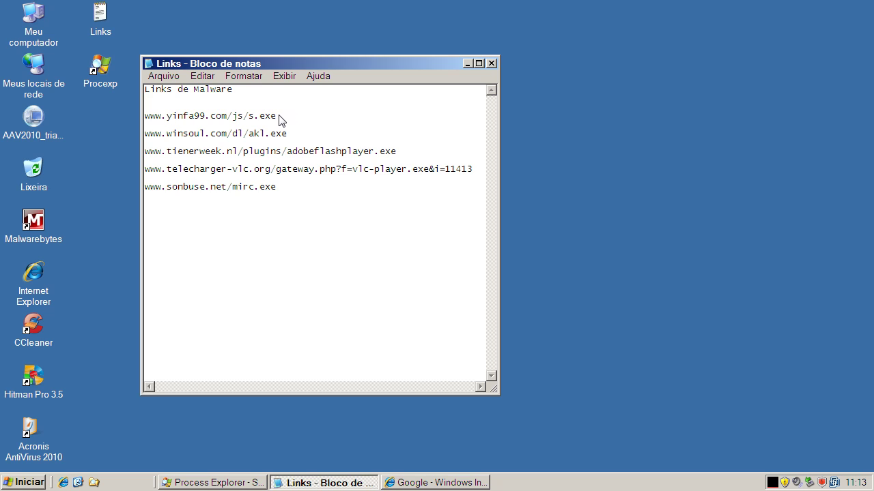
{"action": "double_click", "coordinate": [252, 116]}
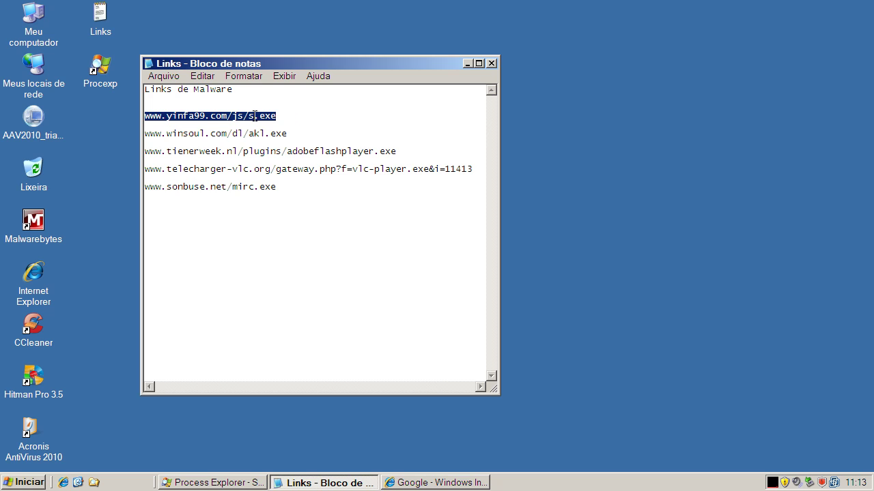
{"action": "right_click", "coordinate": [255, 115]}
{"action": "left_click", "coordinate": [283, 158]}
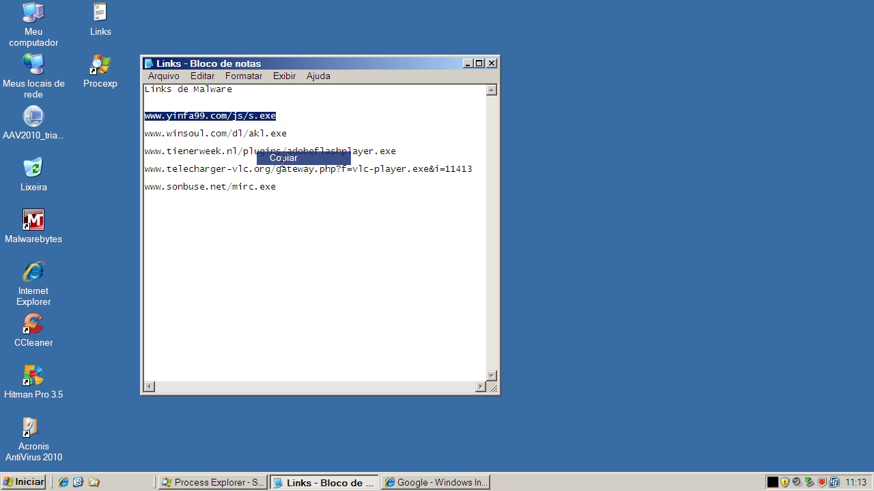
{"action": "left_click", "coordinate": [413, 485]}
{"action": "left_click", "coordinate": [150, 24]}
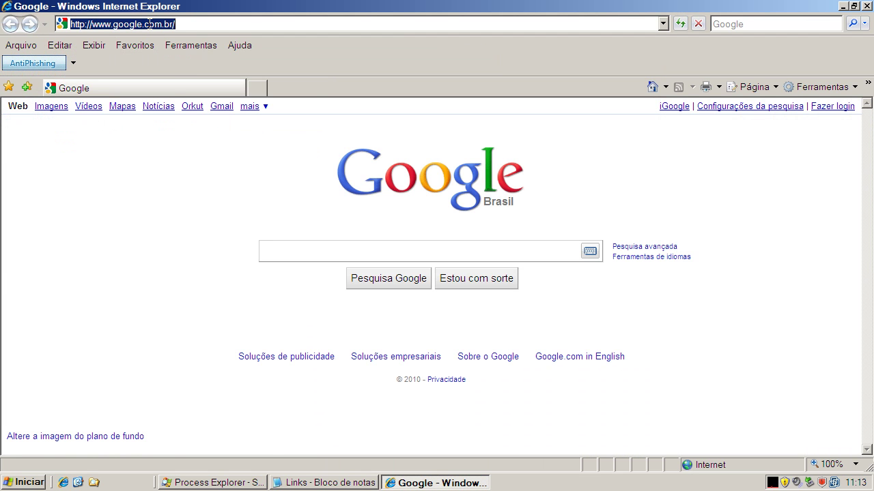
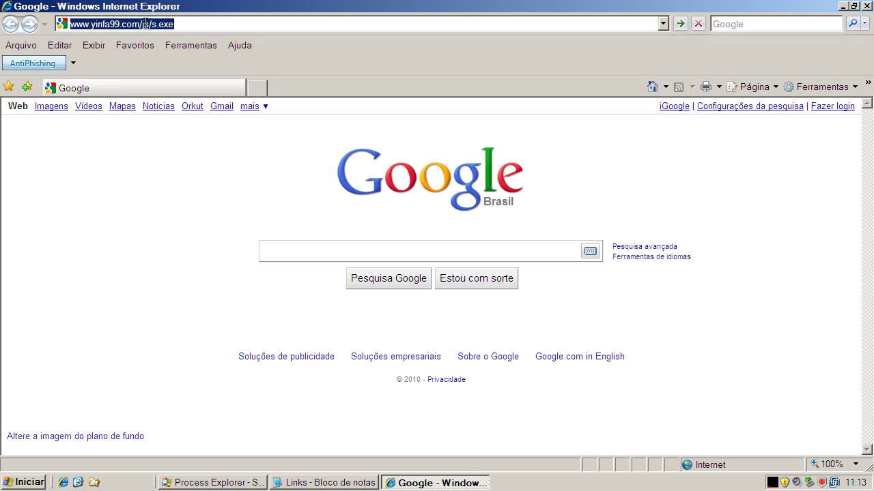
{"action": "key", "text": "Return"}
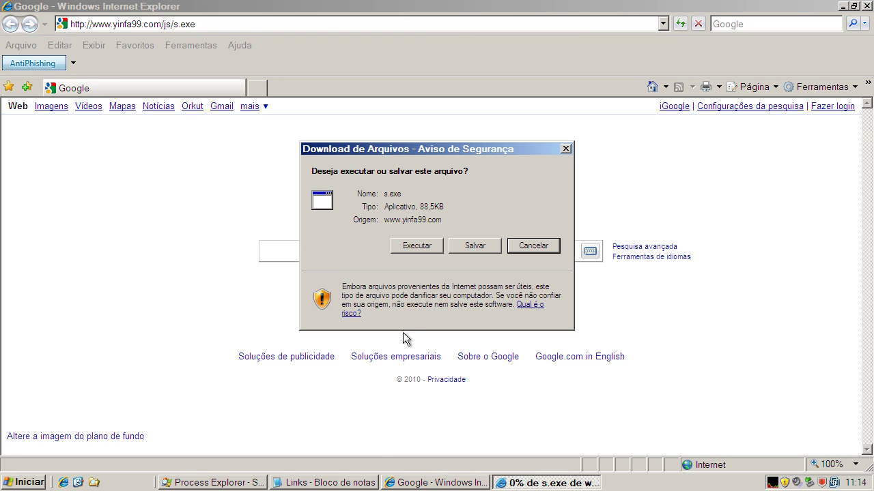
{"action": "left_click", "coordinate": [415, 246]}
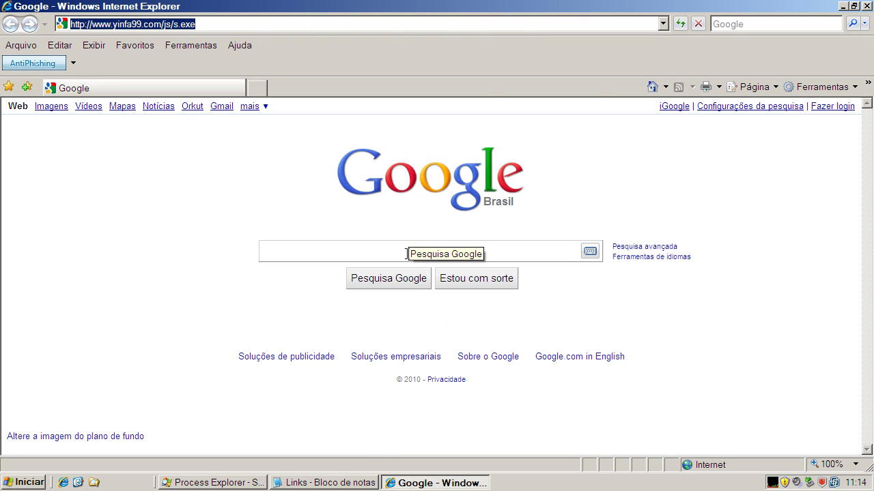
{"action": "left_click", "coordinate": [352, 483]}
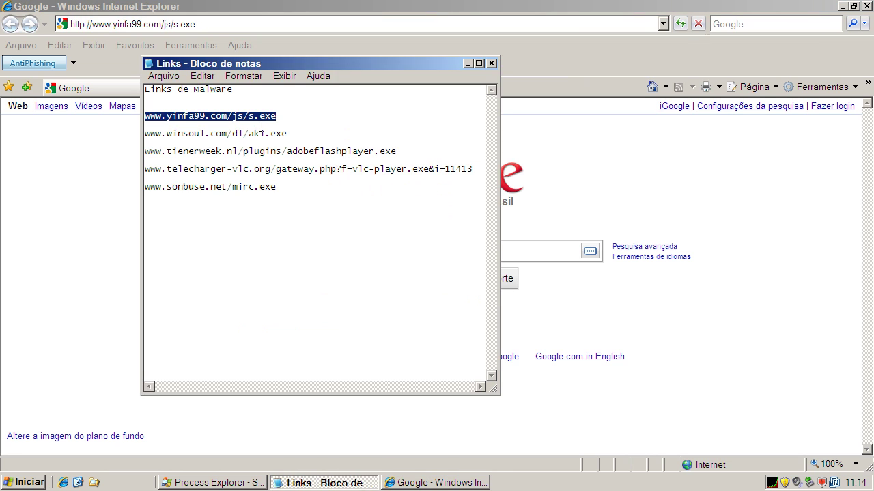
{"action": "double_click", "coordinate": [259, 134]}
{"action": "right_click", "coordinate": [258, 131]}
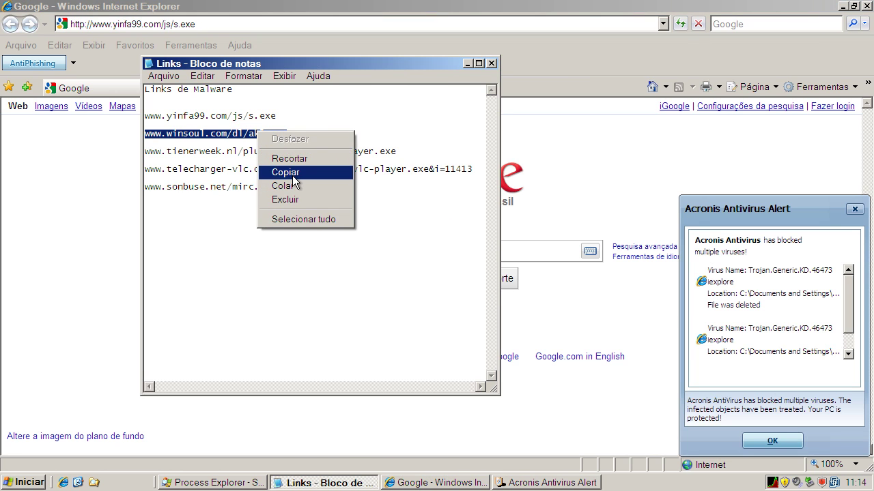
{"action": "left_click", "coordinate": [292, 173]}
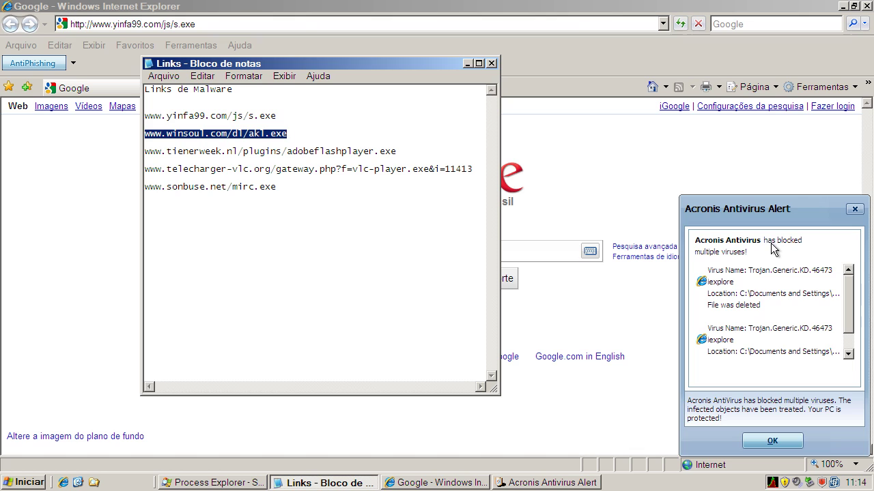
{"action": "left_click", "coordinate": [773, 441]}
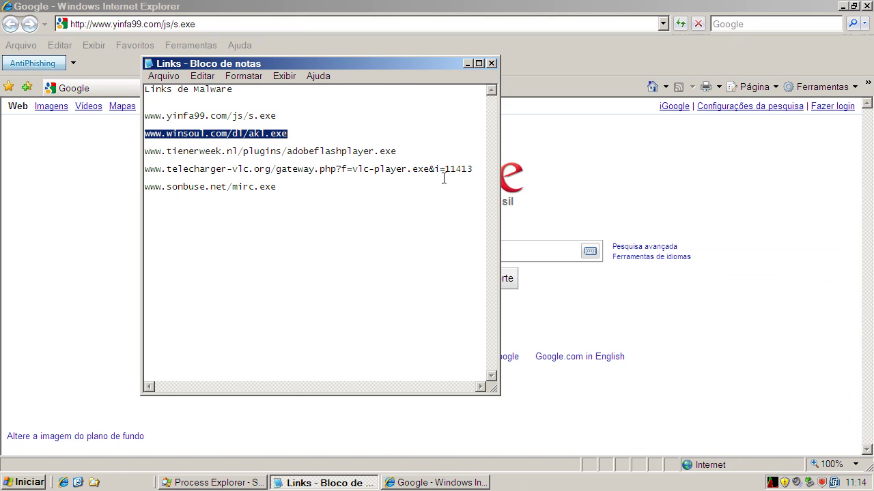
{"action": "left_click", "coordinate": [193, 23]}
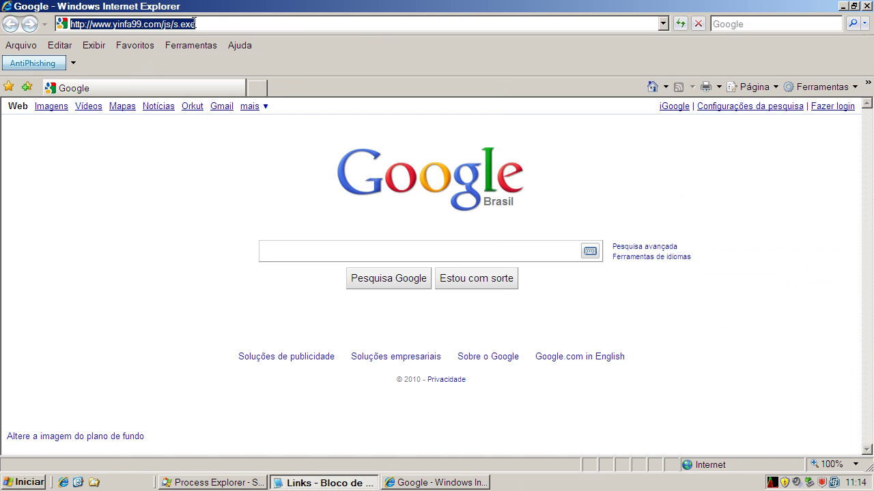
{"action": "key", "text": "ctrl+v"}
{"action": "key", "text": "ctrl+a"}
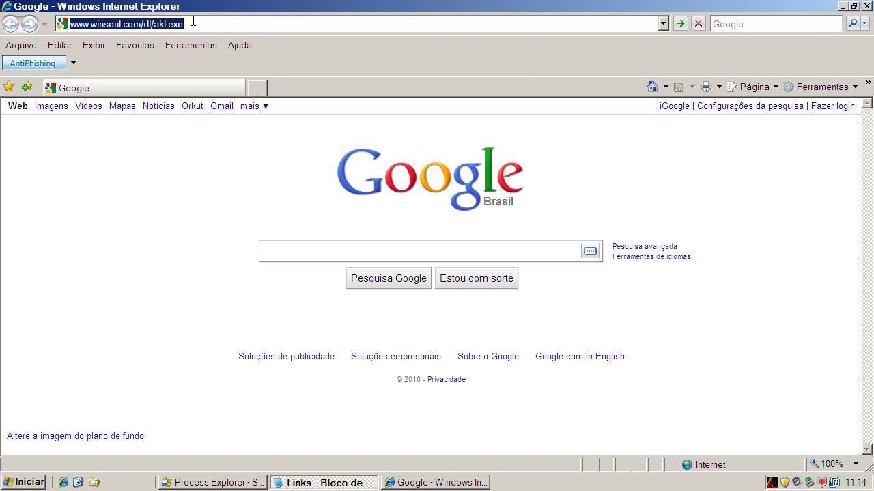
{"action": "key", "text": "Return"}
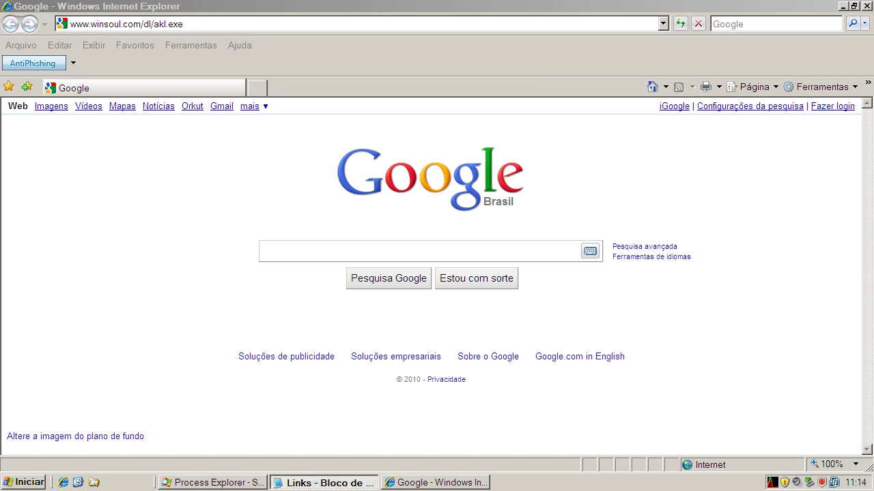
{"action": "key", "text": "Return"}
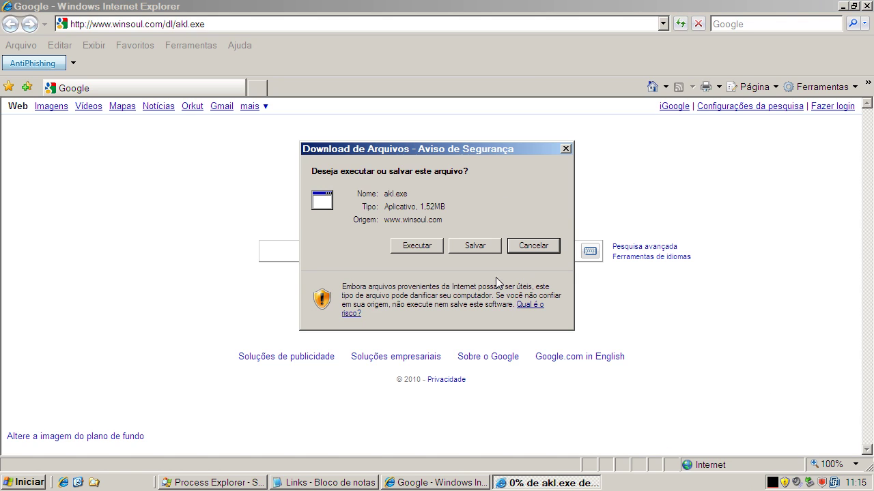
{"action": "left_click", "coordinate": [421, 243]}
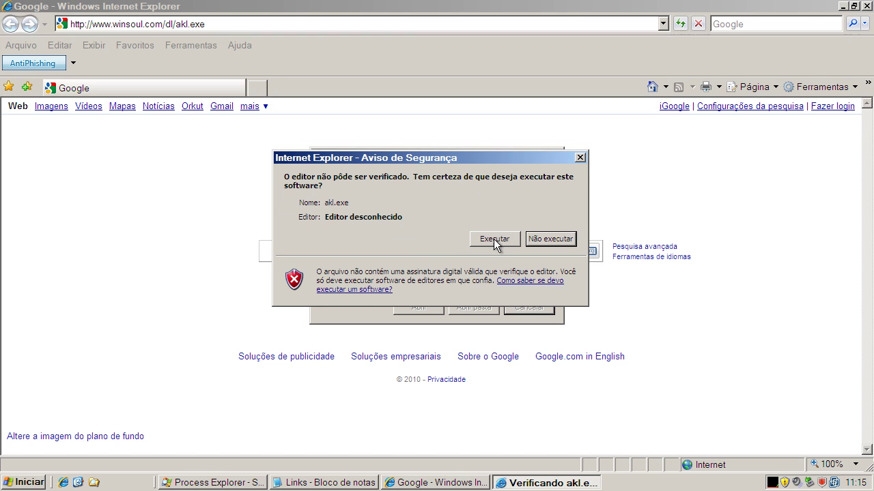
{"action": "left_click", "coordinate": [493, 239]}
{"action": "left_click", "coordinate": [450, 300]}
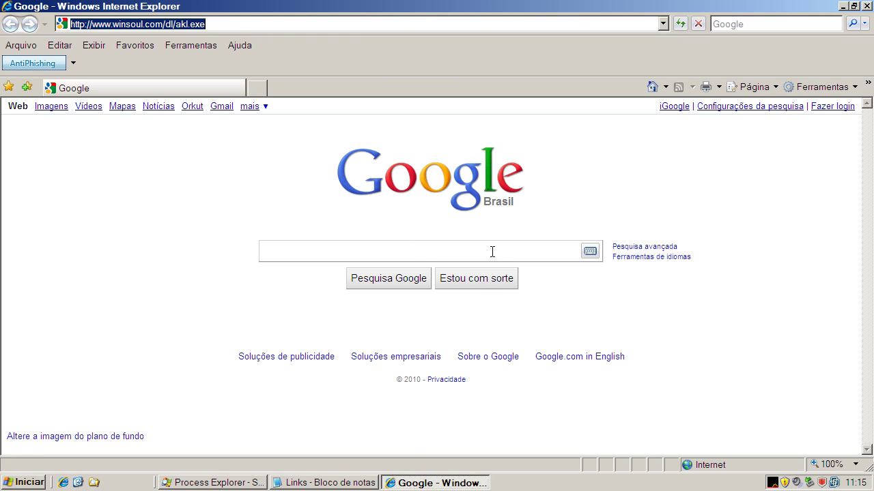
{"action": "left_click", "coordinate": [295, 483]}
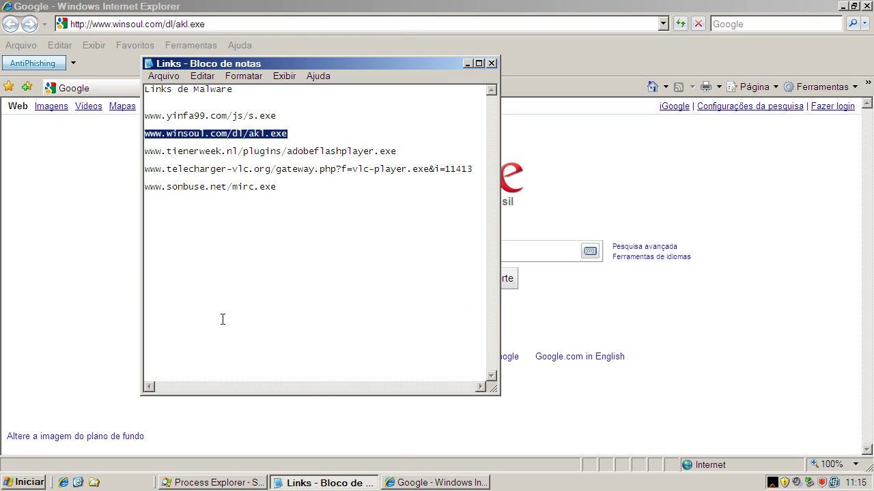
{"action": "double_click", "coordinate": [205, 151]}
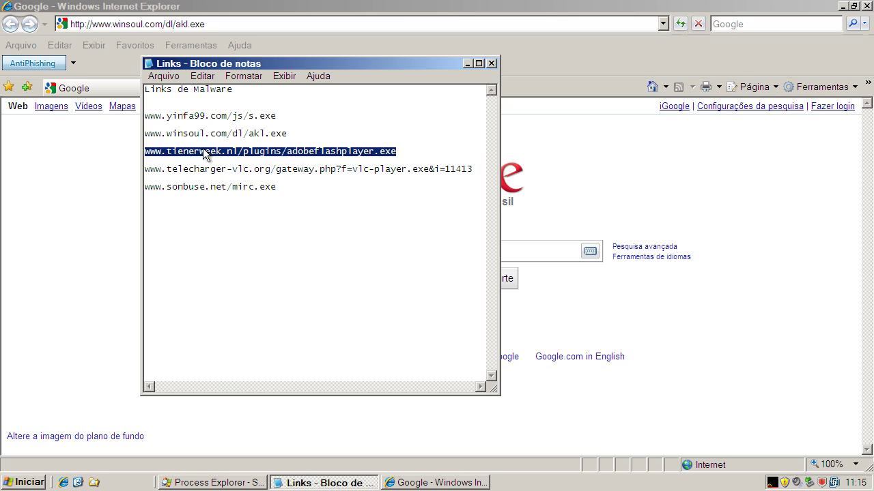
{"action": "right_click", "coordinate": [204, 149]}
{"action": "left_click", "coordinate": [214, 190]}
{"action": "left_click", "coordinate": [179, 26]}
{"action": "left_click_drag", "start_coordinate": [201, 25], "coordinate": [55, 27]}
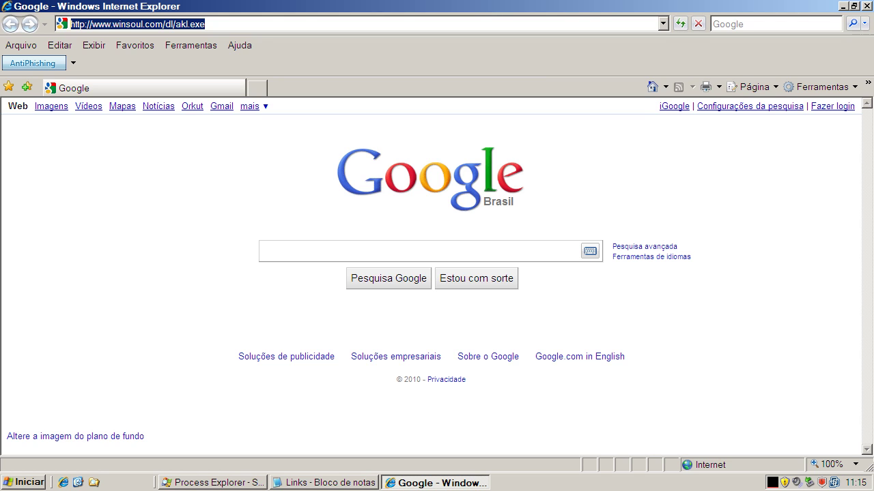
{"action": "right_click", "coordinate": [136, 24]}
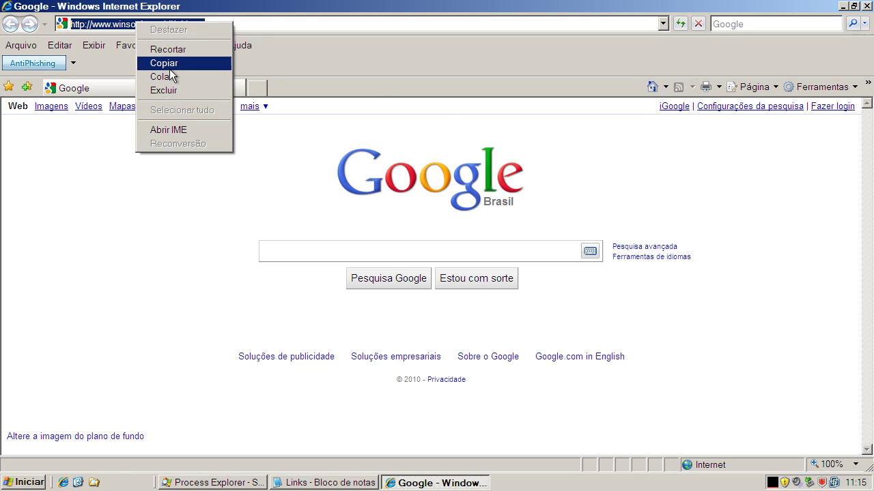
{"action": "left_click", "coordinate": [169, 75]}
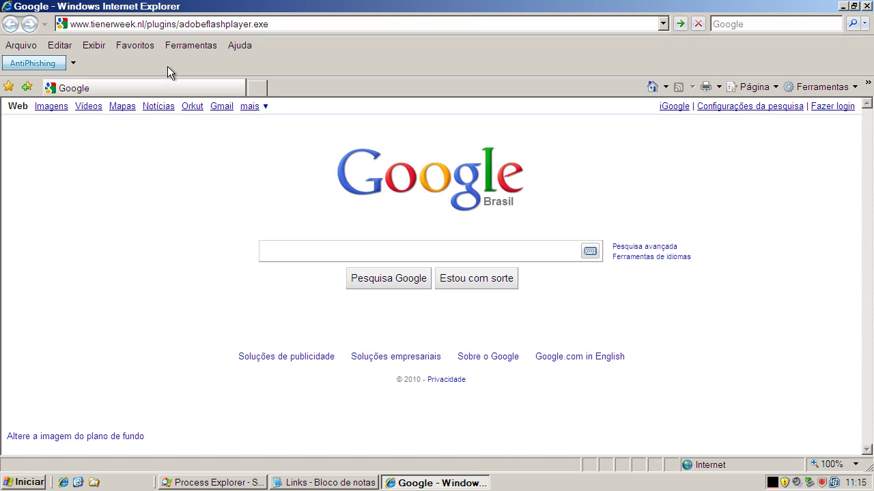
{"action": "key", "text": "Return"}
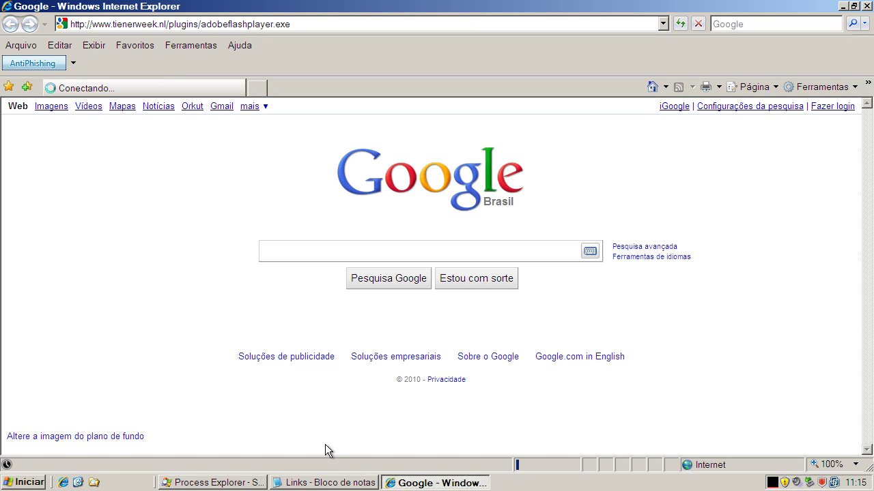
{"action": "left_click", "coordinate": [334, 483]}
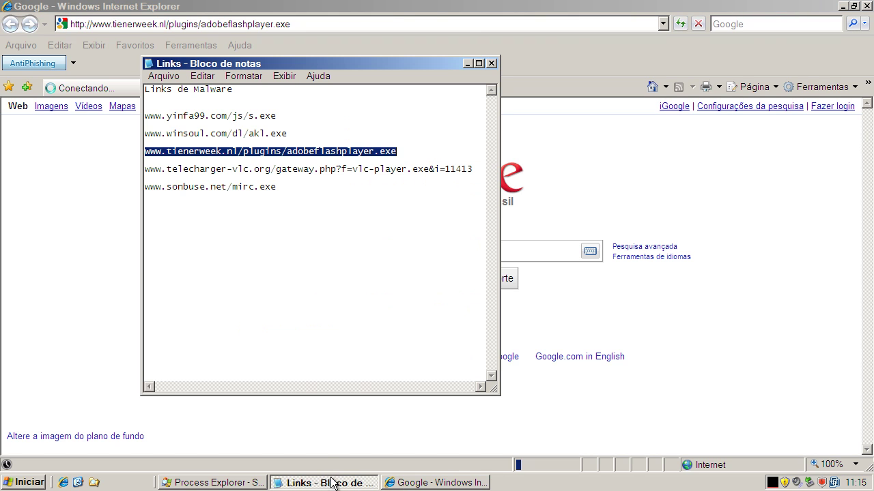
{"action": "double_click", "coordinate": [276, 168]}
{"action": "right_click", "coordinate": [276, 166]}
{"action": "left_click", "coordinate": [302, 207]}
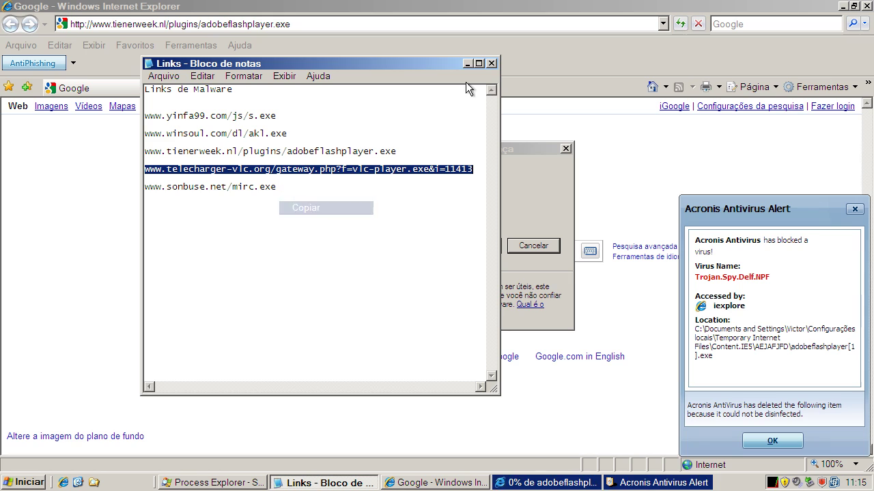
{"action": "left_click", "coordinate": [469, 65]}
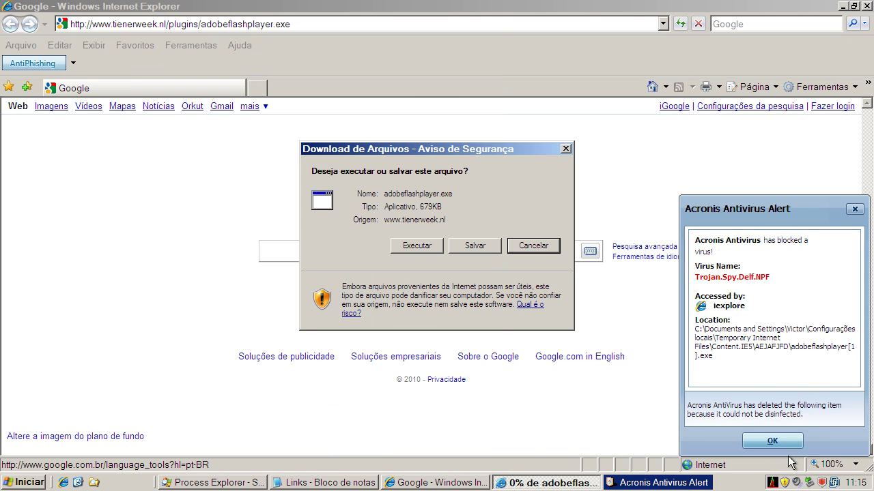
Step: Dismiss the antivirus alert and choose to run the adobeflashplayer.exe download
{"action": "left_click", "coordinate": [772, 442]}
{"action": "left_click", "coordinate": [775, 441]}
{"action": "left_click", "coordinate": [421, 245]}
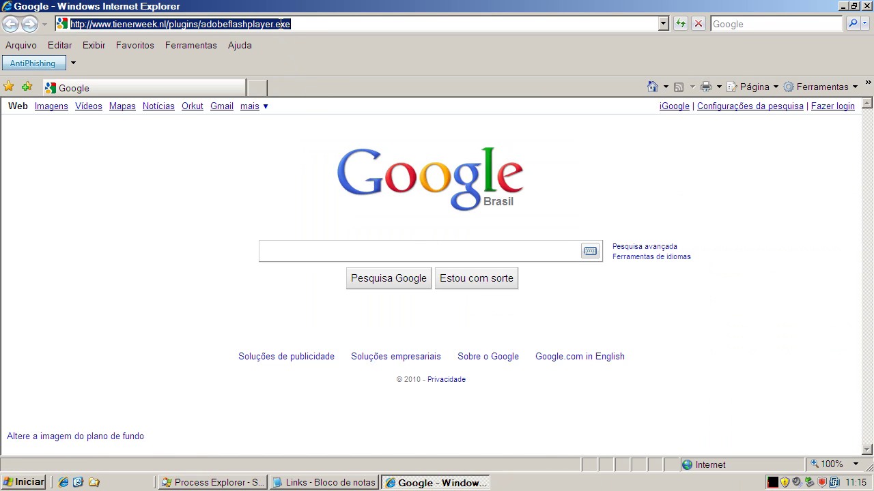
{"action": "key", "text": "ctrl+v"}
{"action": "key", "text": "Return"}
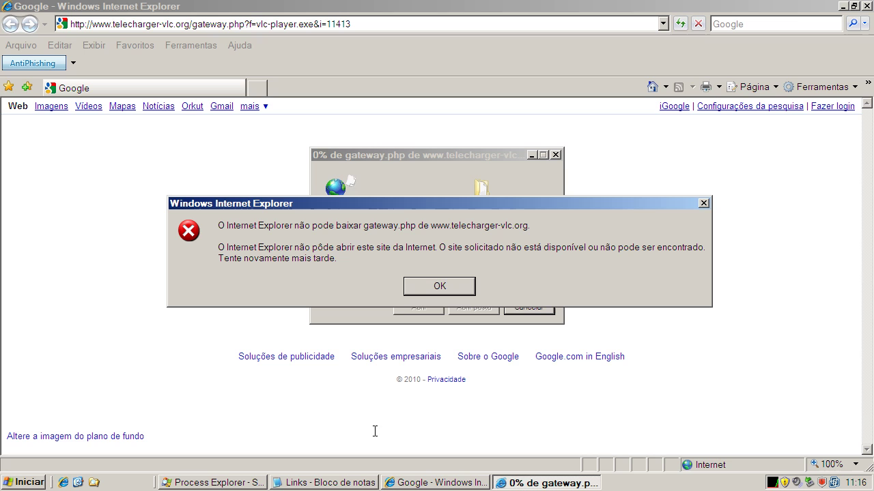
{"action": "left_click", "coordinate": [450, 287]}
{"action": "left_click", "coordinate": [358, 482]}
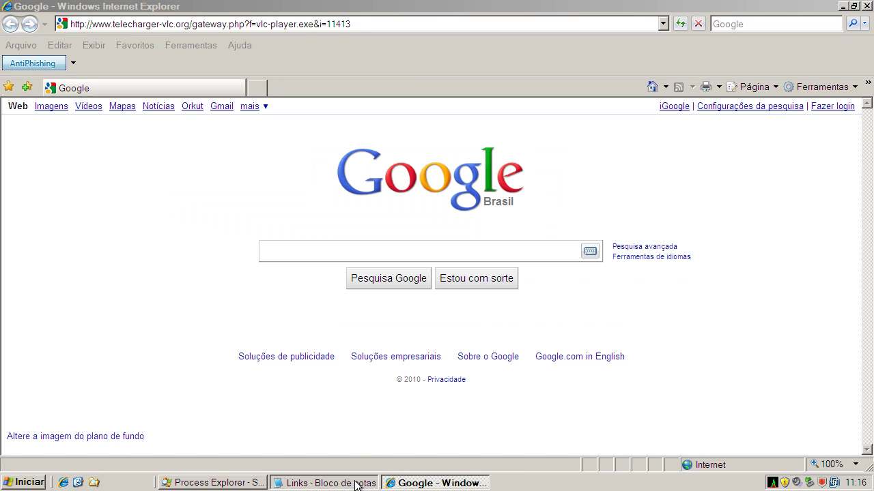
{"action": "left_click_drag", "start_coordinate": [277, 187], "coordinate": [145, 187]}
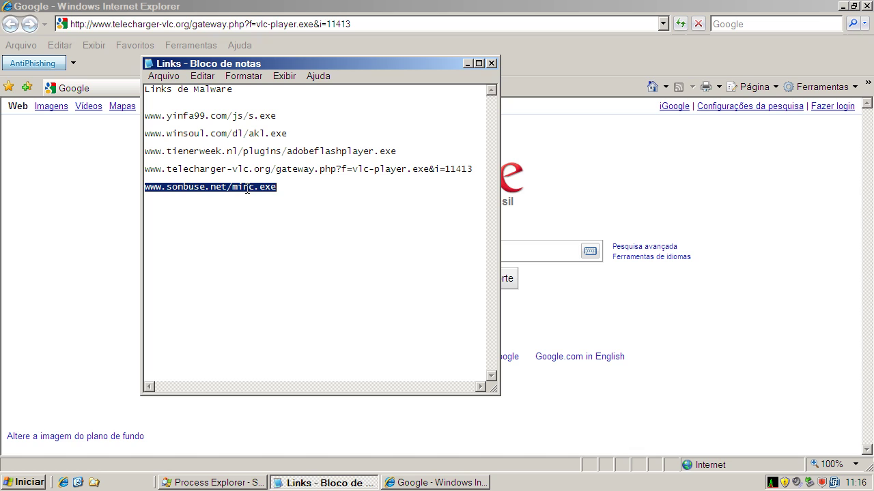
{"action": "right_click", "coordinate": [248, 190]}
{"action": "left_click", "coordinate": [268, 230]}
{"action": "left_click", "coordinate": [491, 64]}
{"action": "left_click", "coordinate": [318, 23]}
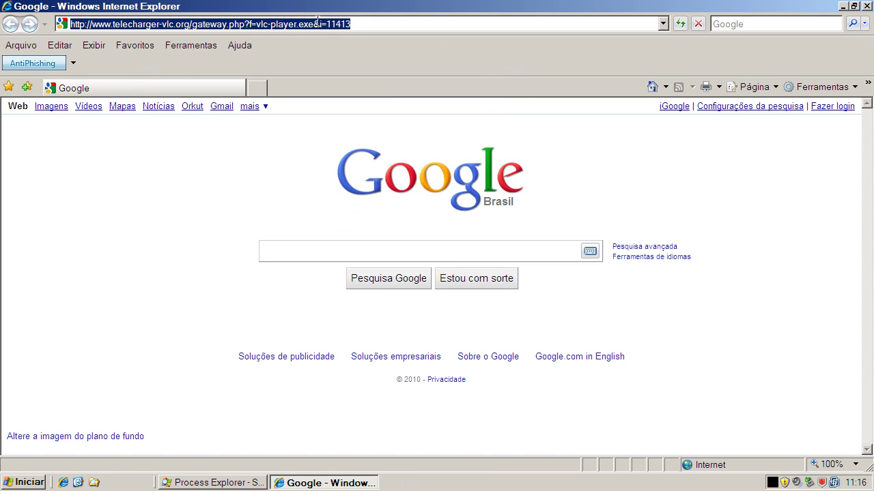
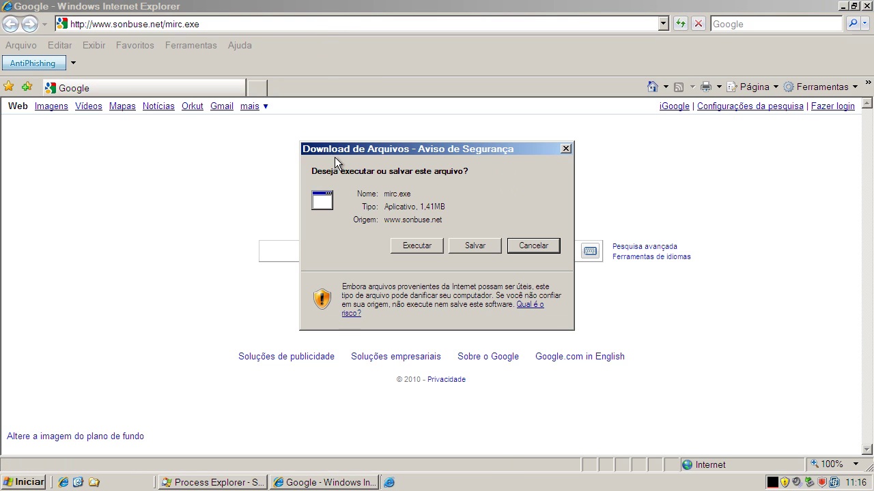
{"action": "left_click", "coordinate": [414, 245]}
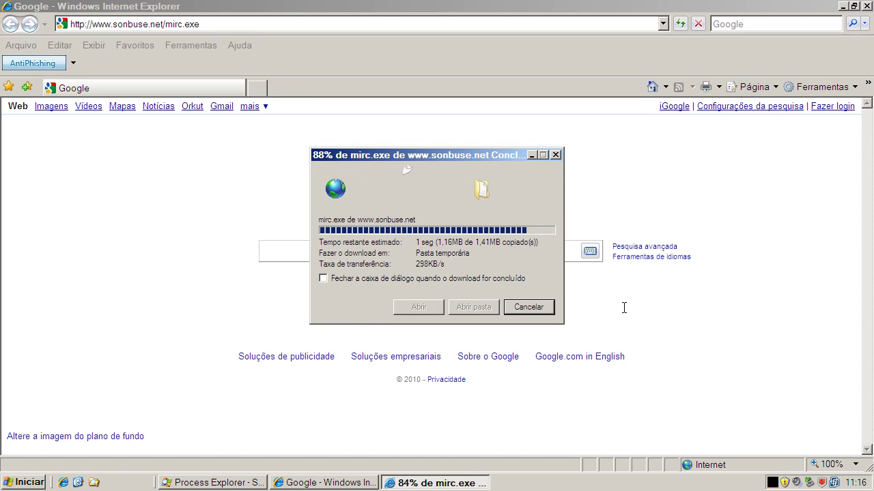
{"action": "left_click", "coordinate": [510, 246]}
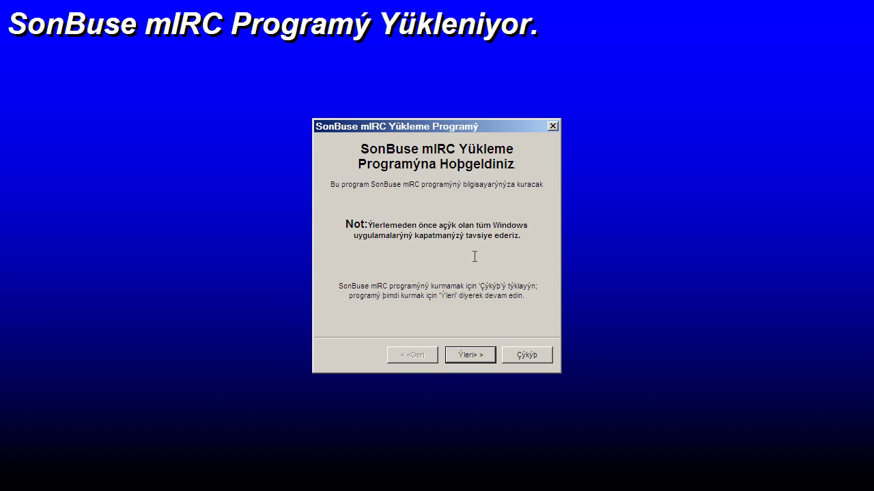
Step: Install SonBuse mIRC into a new folder C:\Arquivos de programas\SonBuse mIRC and exit the installer with the launch option kept enabled
{"action": "left_click", "coordinate": [476, 360]}
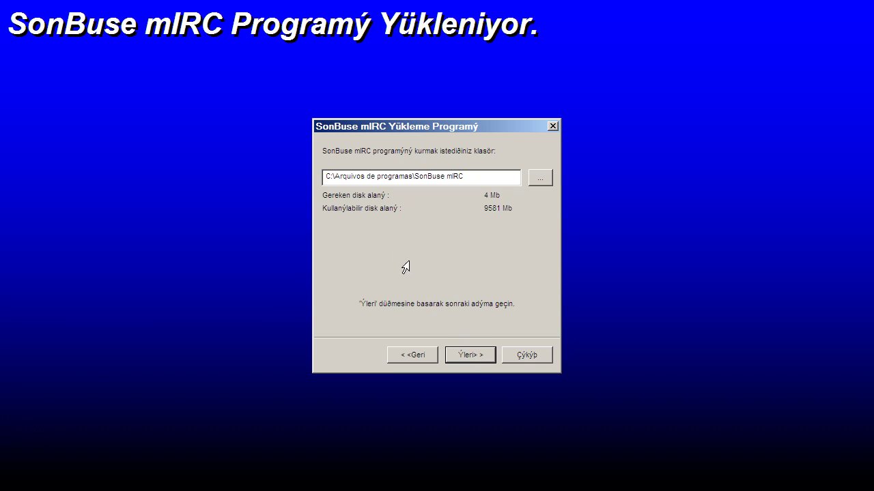
{"action": "left_click", "coordinate": [477, 358]}
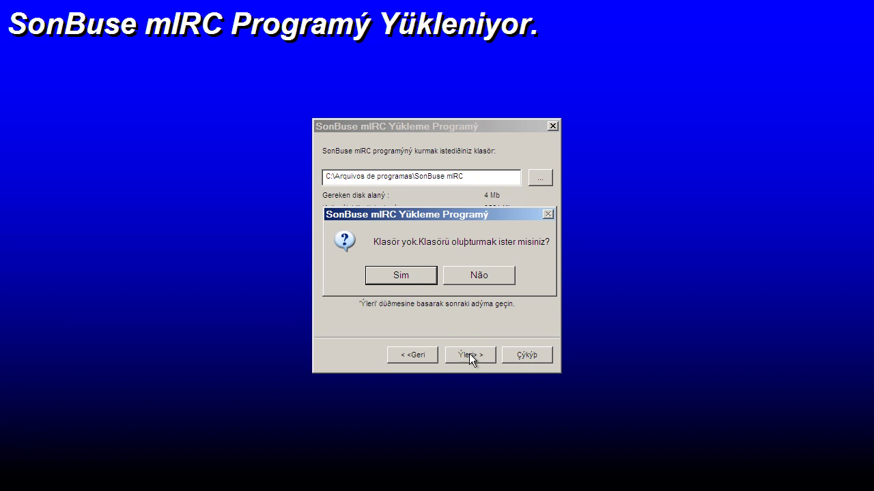
{"action": "left_click", "coordinate": [418, 279]}
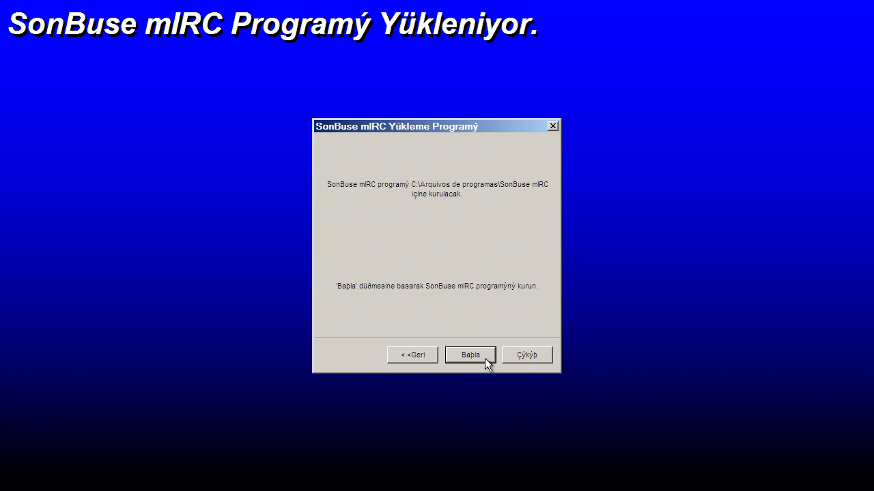
{"action": "left_click", "coordinate": [471, 356]}
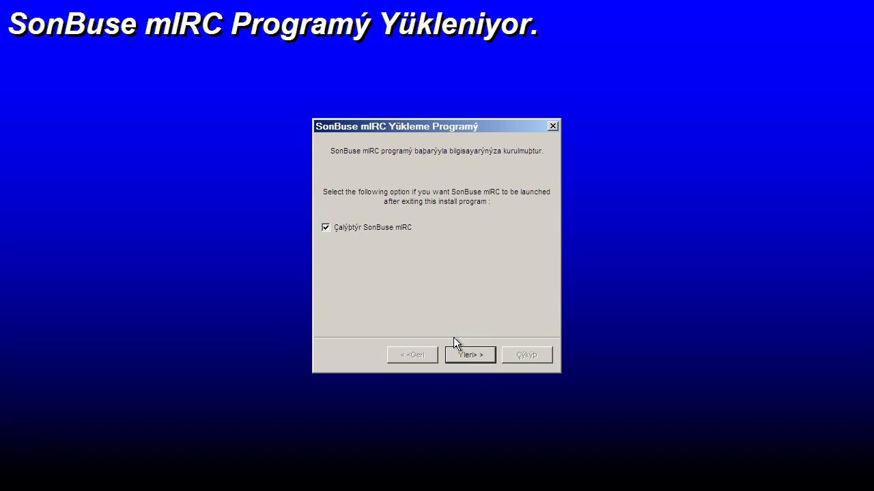
{"action": "left_click", "coordinate": [467, 356]}
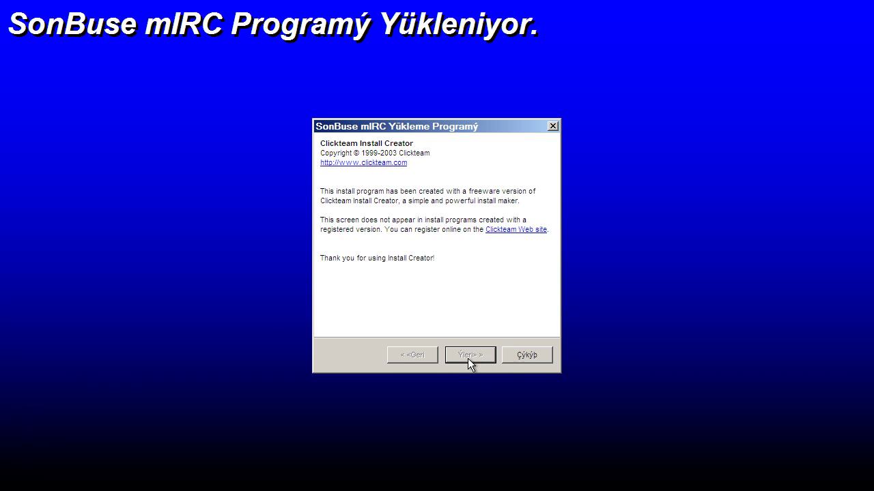
{"action": "left_click", "coordinate": [511, 356]}
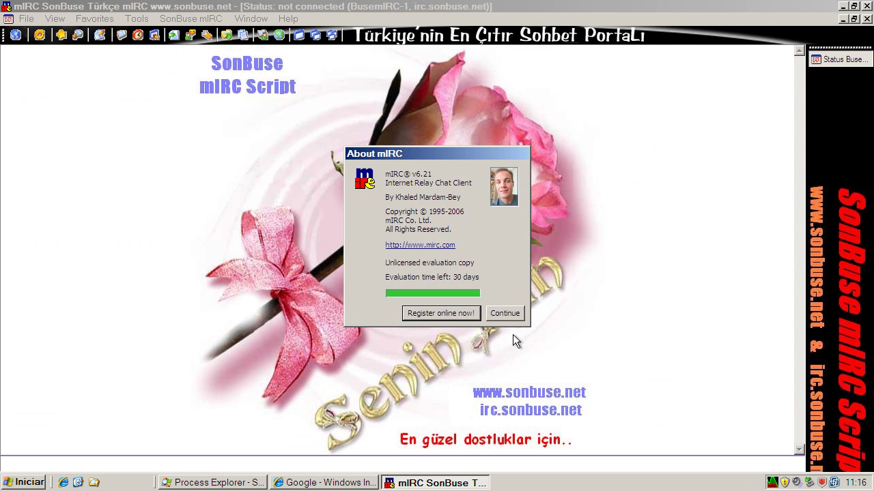
Step: Dismiss the mIRC evaluation and nickname dialogs, and close both mIRC and Internet Explorer
{"action": "left_click", "coordinate": [511, 314]}
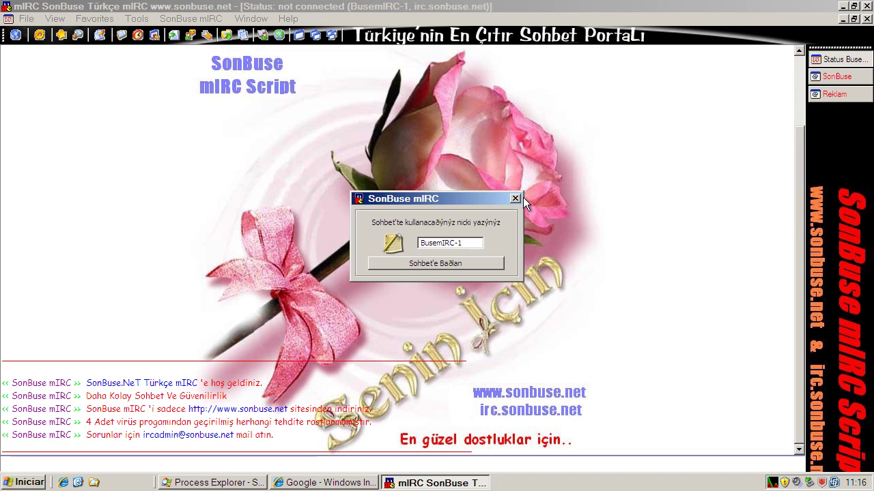
{"action": "left_click", "coordinate": [516, 198]}
{"action": "left_click", "coordinate": [867, 6]}
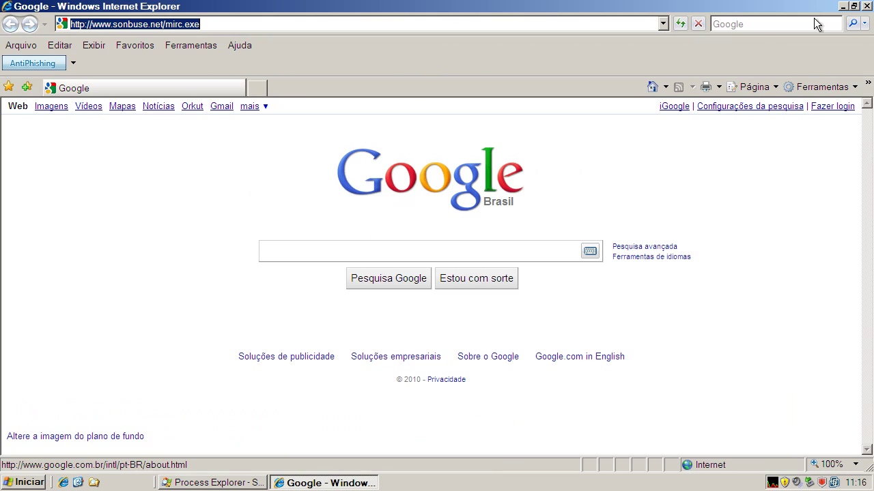
{"action": "left_click", "coordinate": [866, 6]}
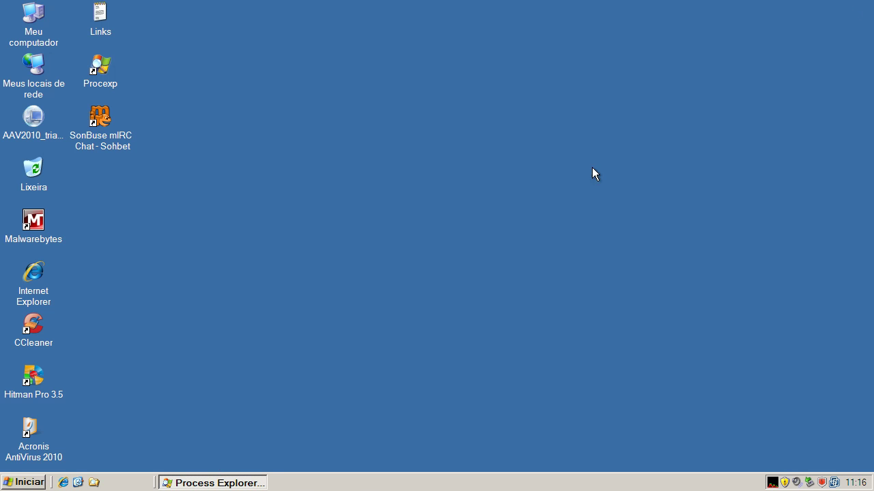
Step: Examine the running processes in Process Explorer for anything left by the executed downloads
{"action": "left_click", "coordinate": [412, 280]}
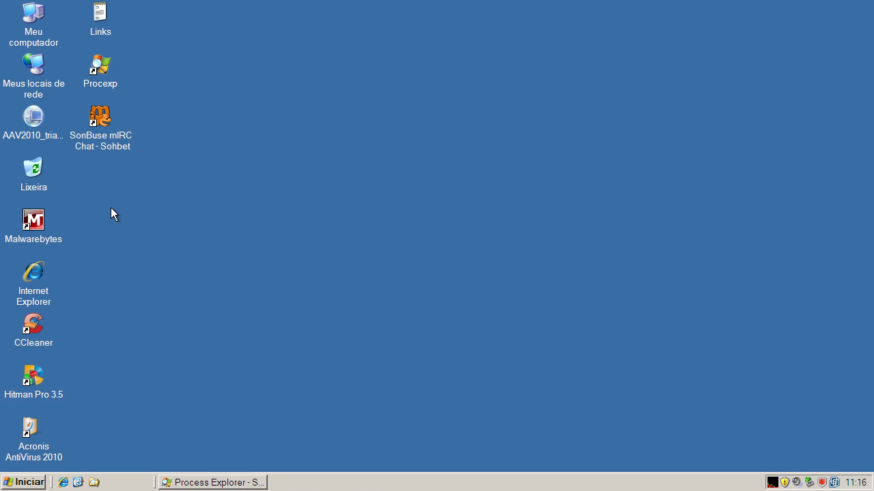
{"action": "left_click", "coordinate": [225, 481]}
{"action": "left_click", "coordinate": [842, 7]}
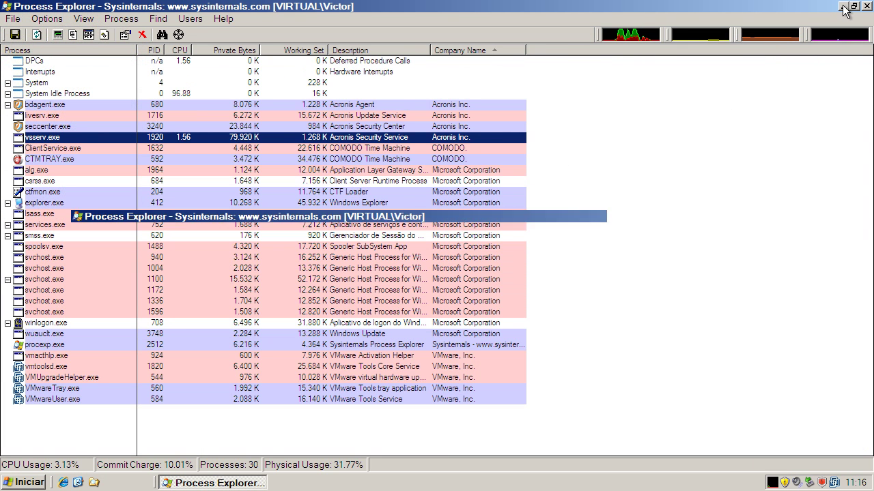
{"action": "left_click", "coordinate": [208, 484]}
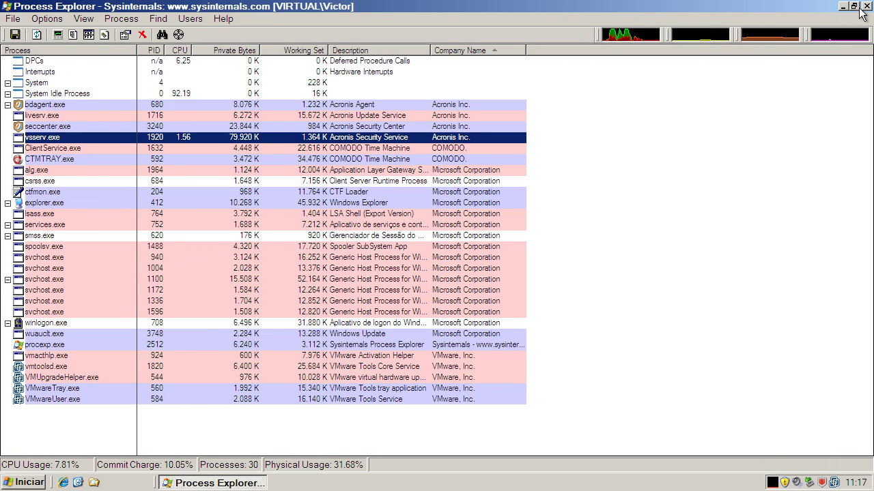
Step: Close Process Explorer, run a Deep System Scan with Acronis AntiVirus 2010, and close its results and main window
{"action": "left_click", "coordinate": [867, 6]}
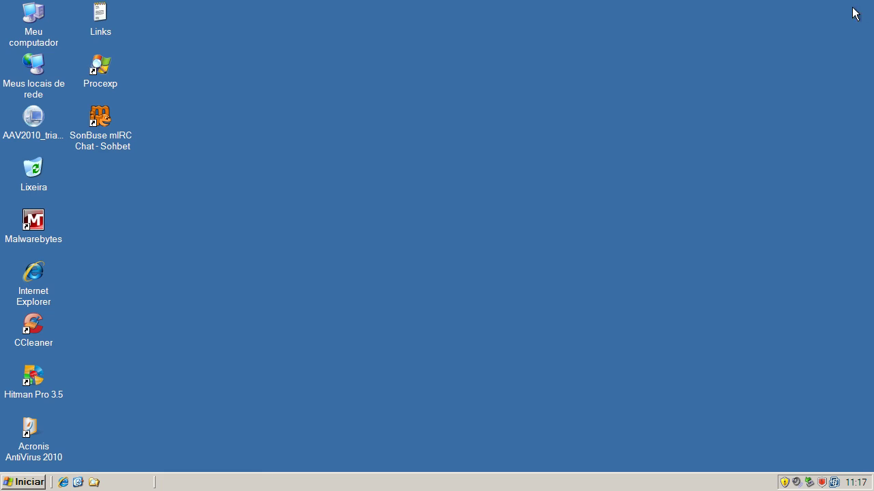
{"action": "double_click", "coordinate": [823, 483]}
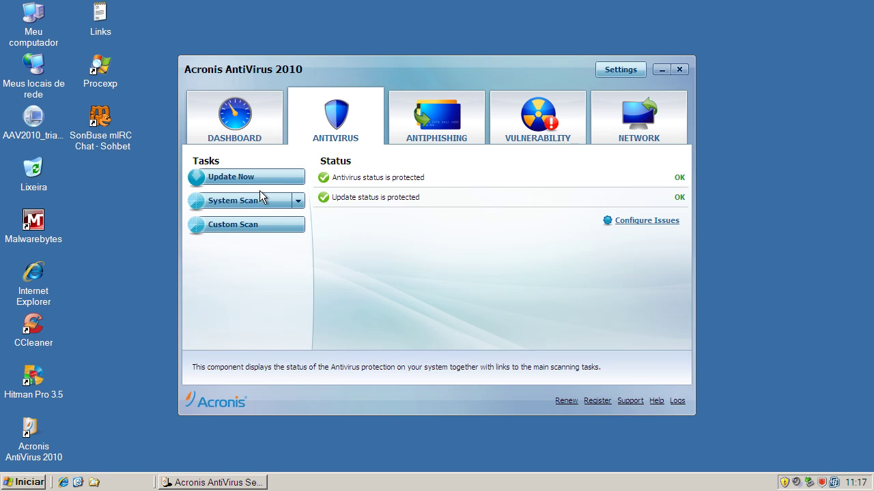
{"action": "left_click", "coordinate": [298, 201]}
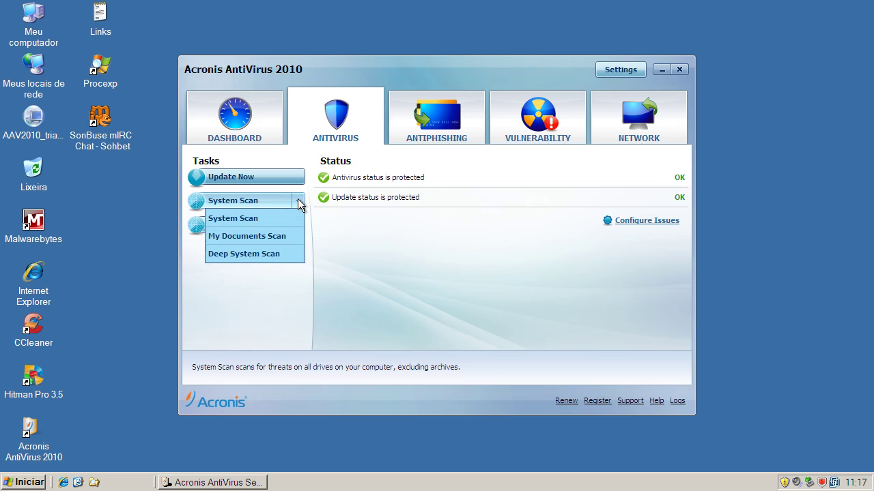
{"action": "left_click", "coordinate": [281, 256]}
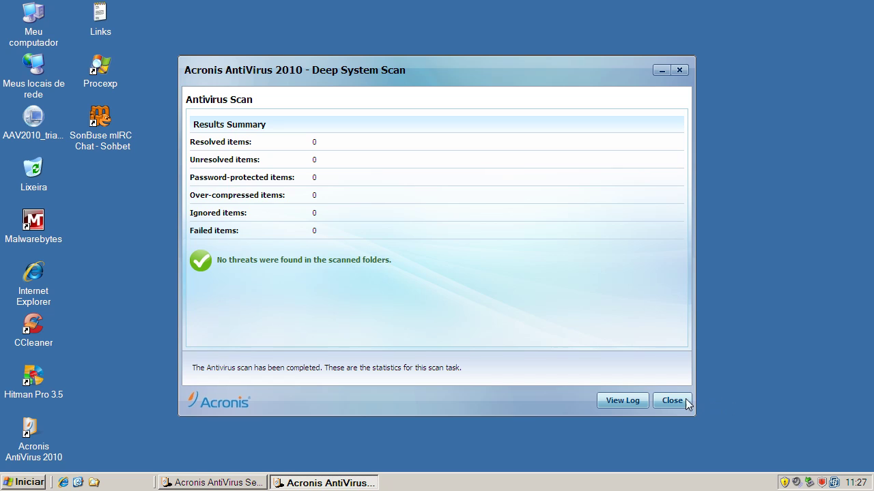
{"action": "left_click", "coordinate": [679, 71]}
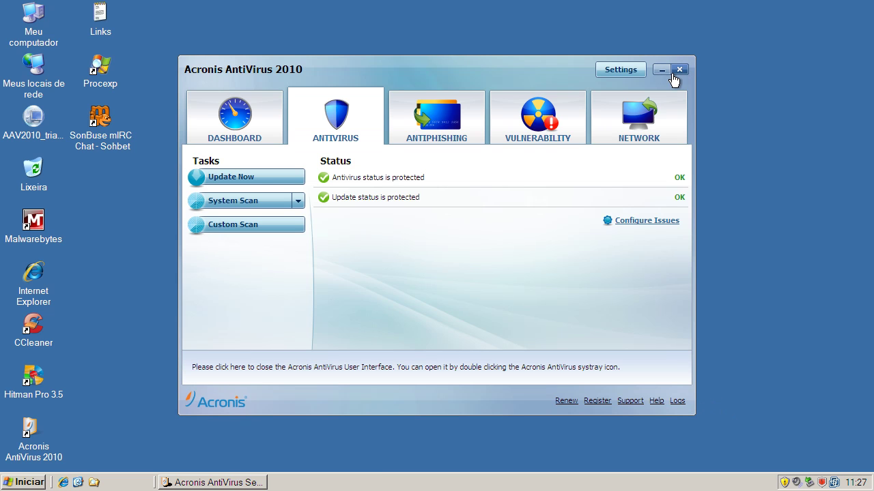
{"action": "left_click", "coordinate": [680, 70]}
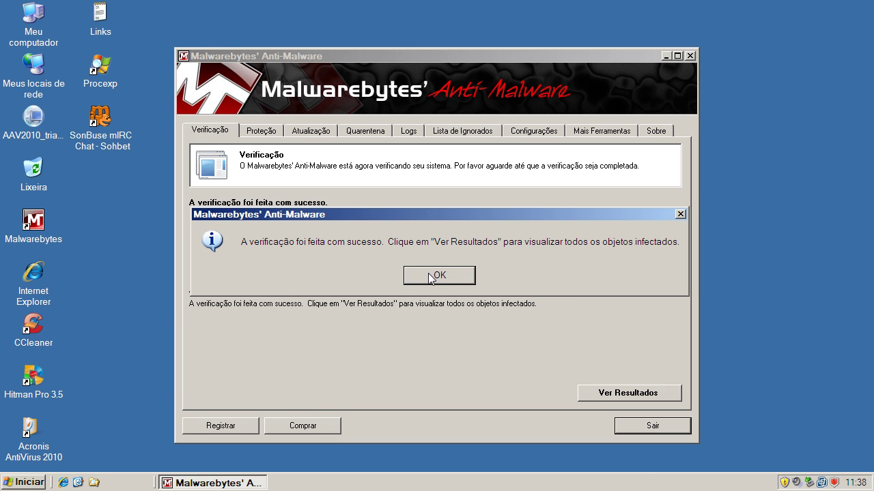
Step: Review the Malwarebytes scan results, remove both selected Trojan.DNSChanger registry entries, and accept restarting the computer
{"action": "left_click", "coordinate": [432, 275]}
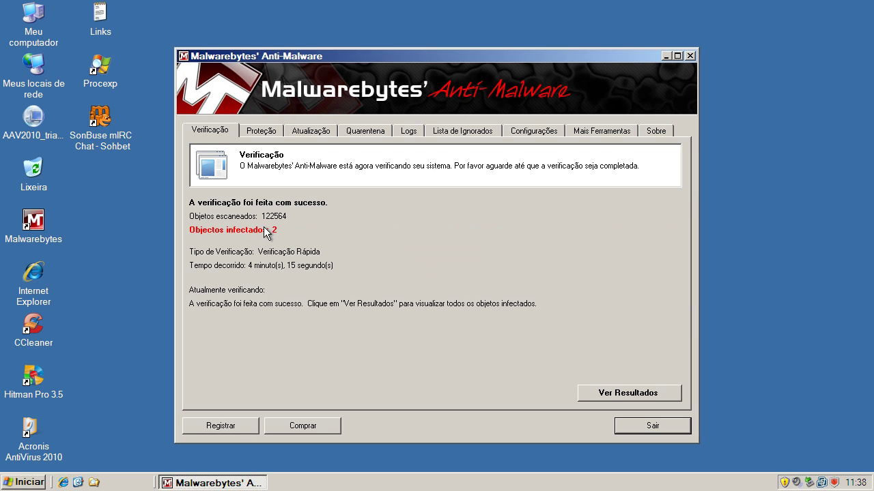
{"action": "left_click", "coordinate": [634, 394]}
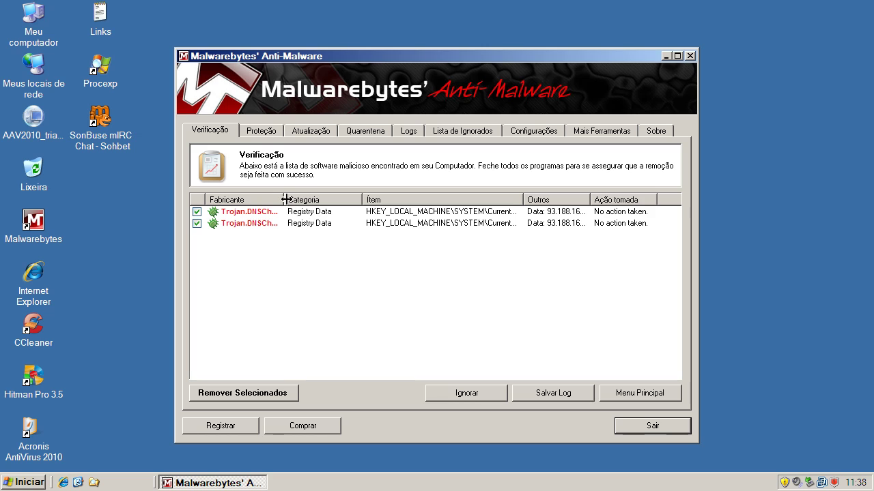
{"action": "left_click_drag", "start_coordinate": [286, 199], "coordinate": [334, 199]}
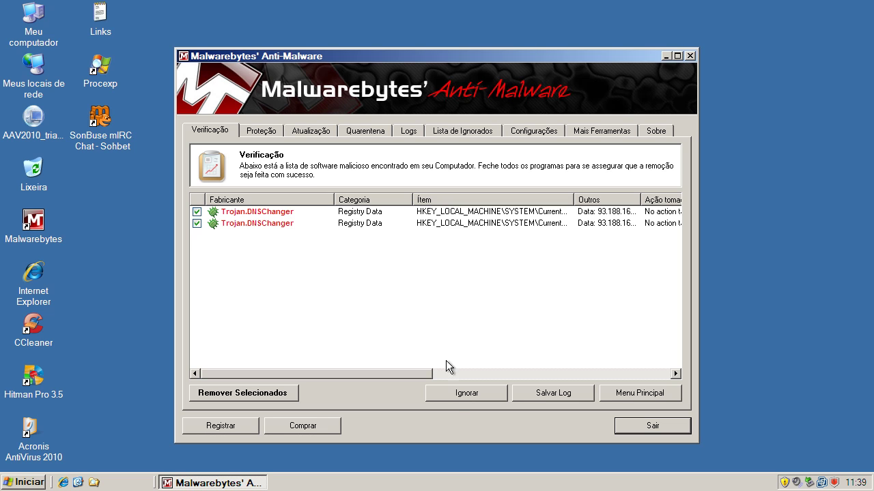
{"action": "left_click", "coordinate": [278, 393]}
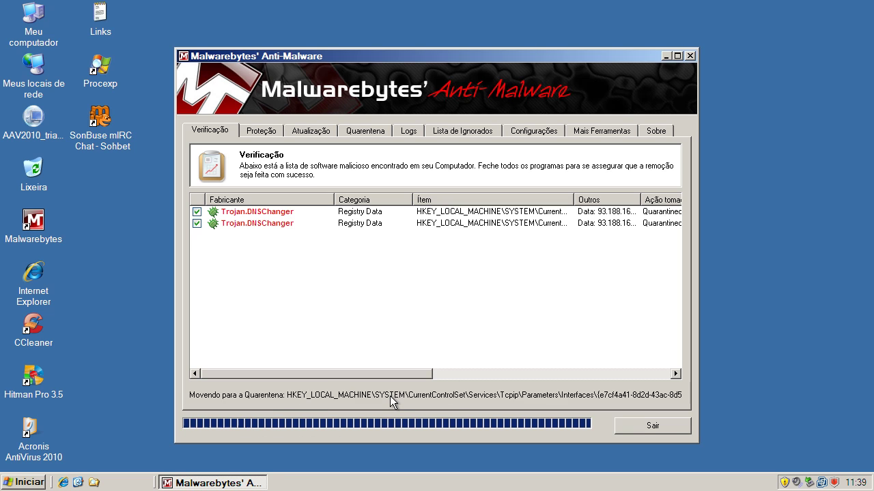
{"action": "left_click", "coordinate": [491, 63]}
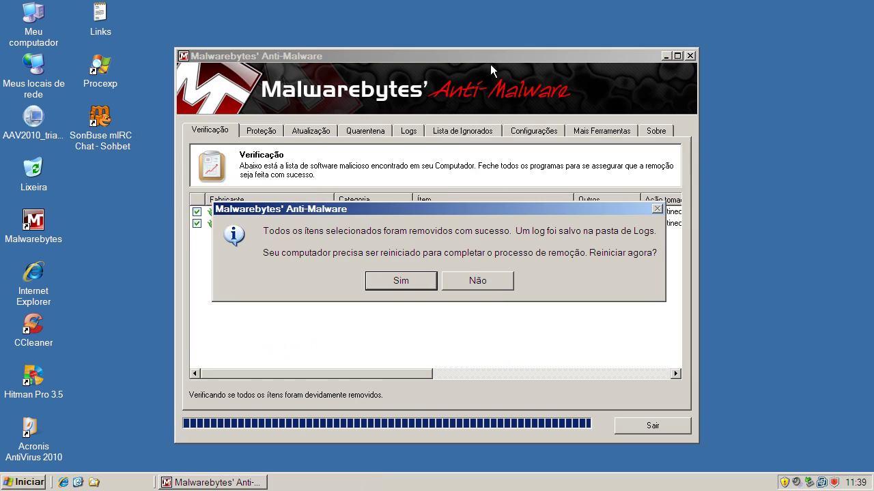
{"action": "left_click", "coordinate": [405, 282]}
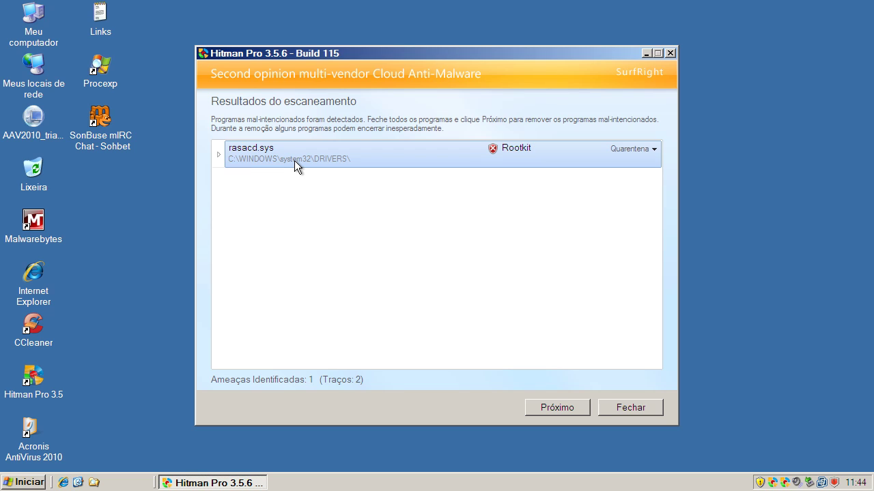
Step: Close Hitman Pro without quarantining rasacd.sys, and dismiss the finished SUPERAntiSpyware scan and exit that program
{"action": "left_click", "coordinate": [670, 54]}
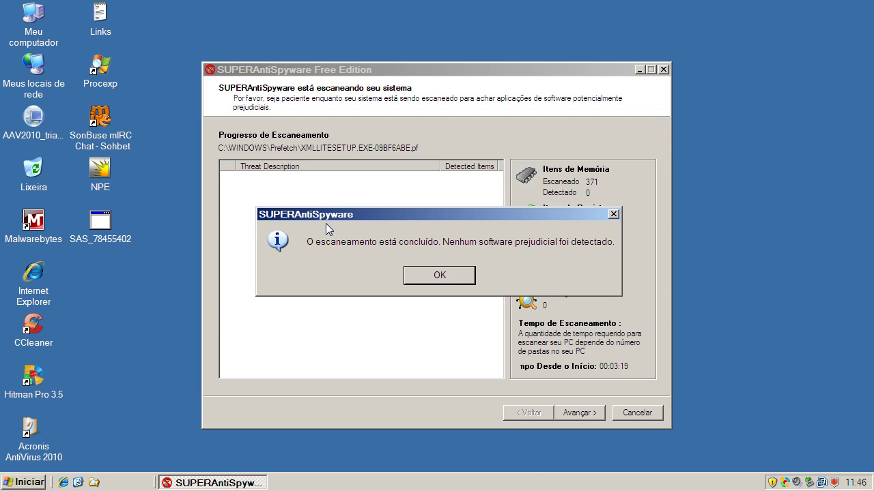
{"action": "left_click", "coordinate": [447, 277]}
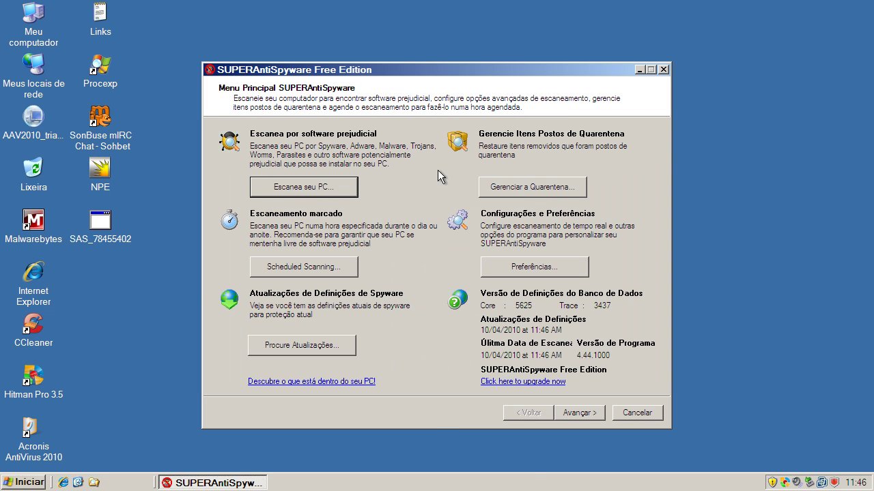
{"action": "left_click", "coordinate": [625, 412]}
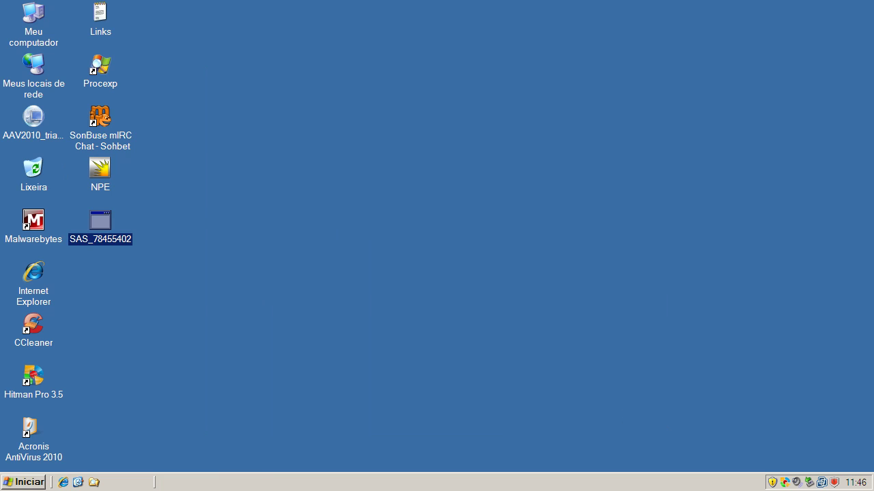
Step: Start Norton Power Eraser from NPE, accept its license agreement for a scan, and close the results without fixing anything
{"action": "double_click", "coordinate": [101, 174]}
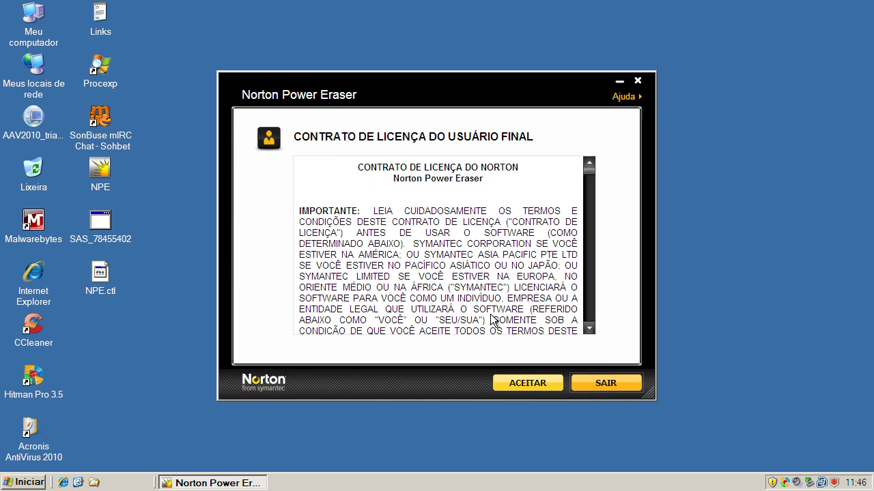
{"action": "left_click", "coordinate": [544, 384]}
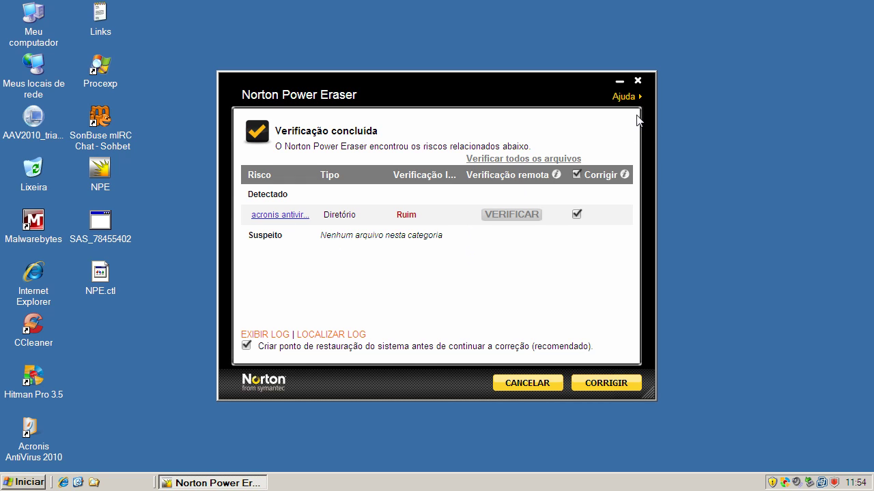
{"action": "left_click", "coordinate": [639, 81]}
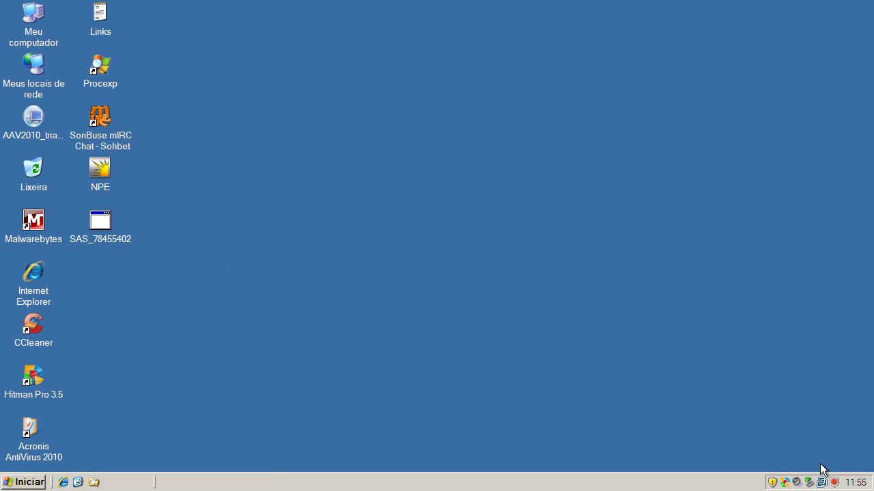
Step: Open the Acronis AntiVirus 2010 dashboard to review its status, and select the SonBuse mIRC shortcut on the desktop
{"action": "double_click", "coordinate": [834, 481]}
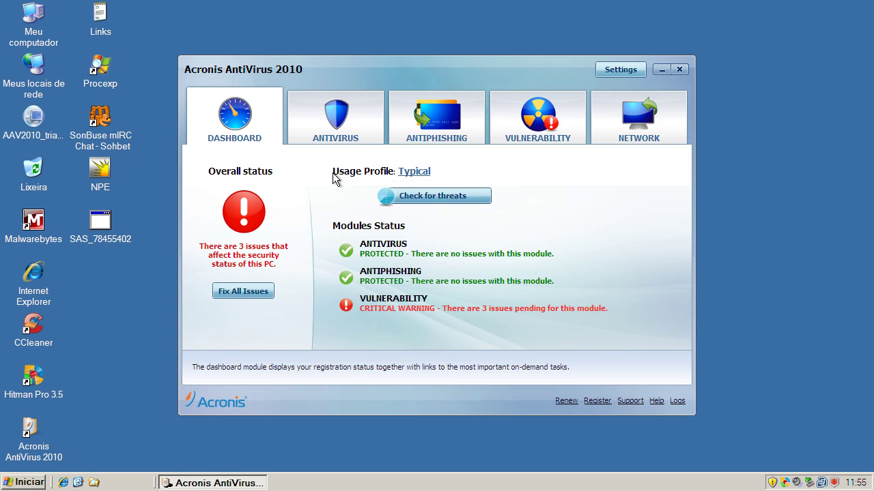
{"action": "left_click", "coordinate": [110, 134]}
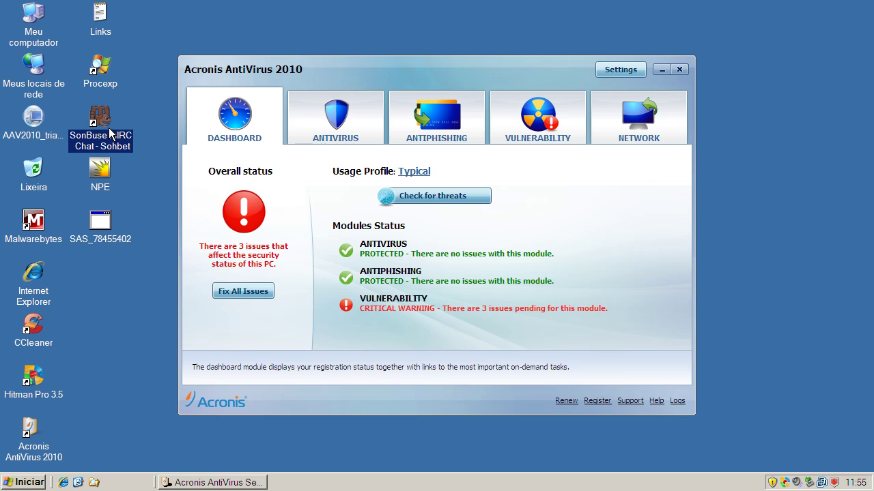